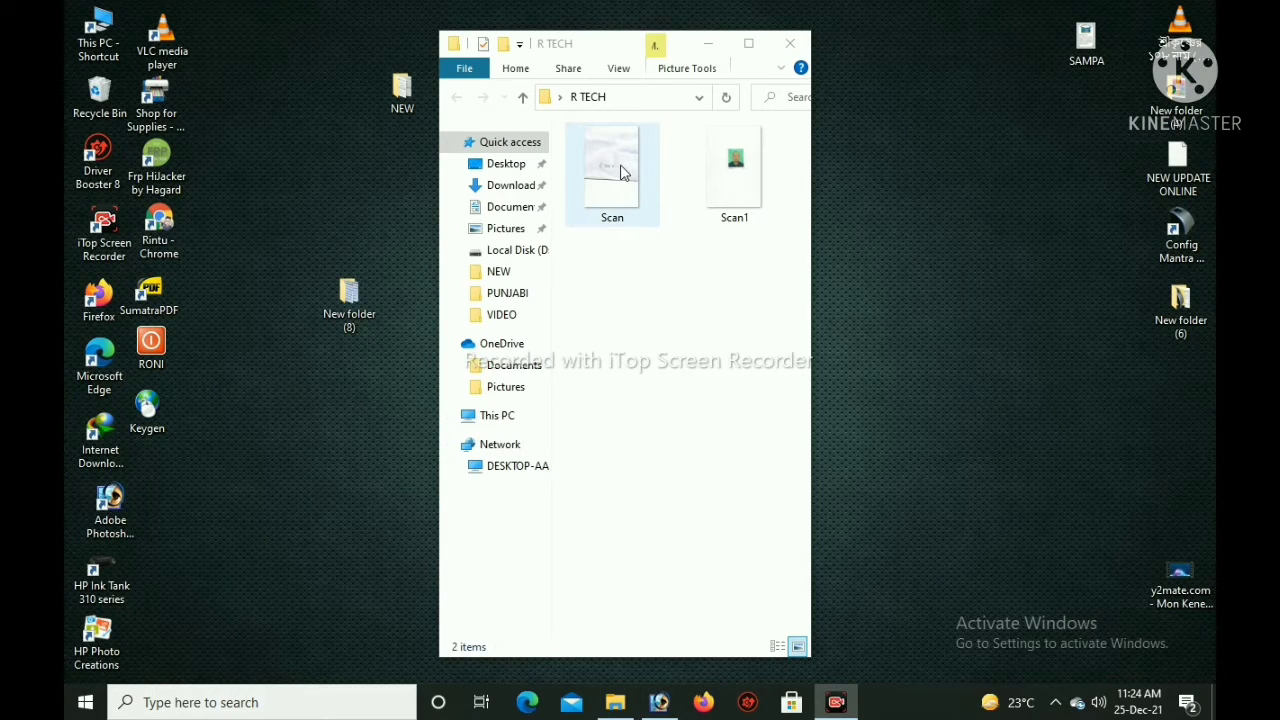
Open the Scan and Scan1 images from the R TECH folder in Photoshop and arrange their windows side by side.
click(621, 184)
drag(793, 134, 116, 514)
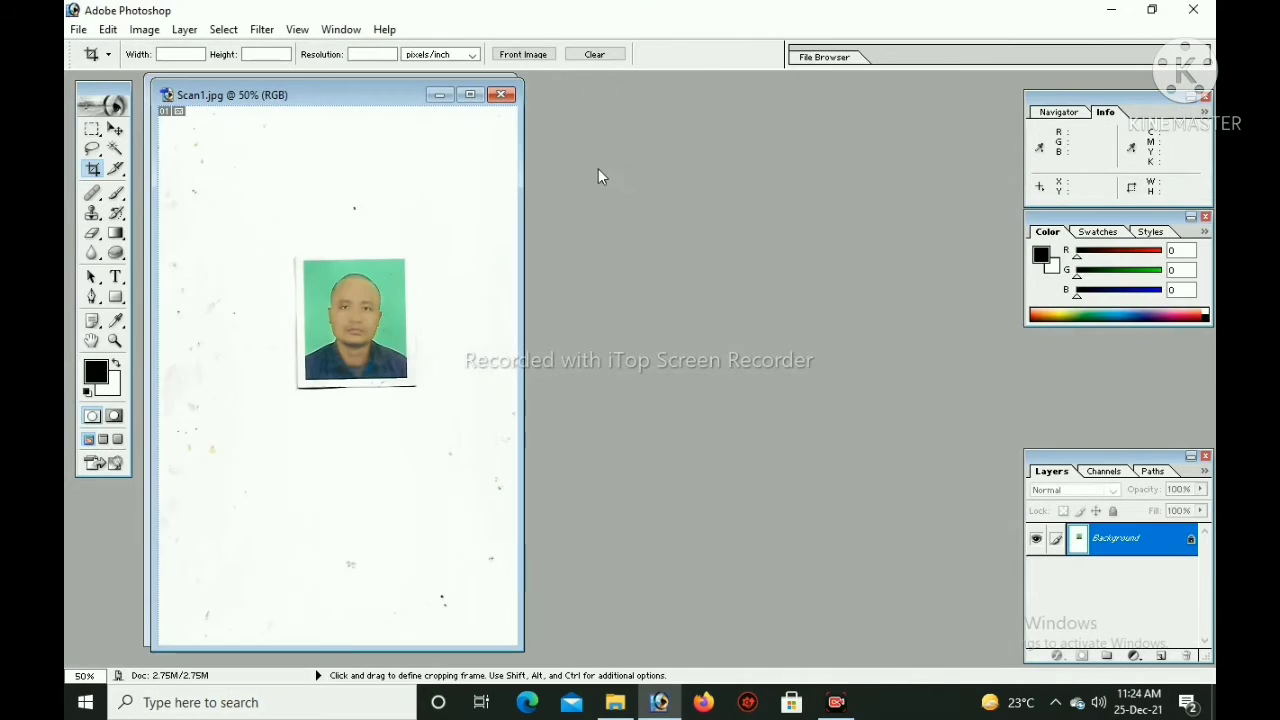
drag(353, 95, 765, 70)
click(453, 91)
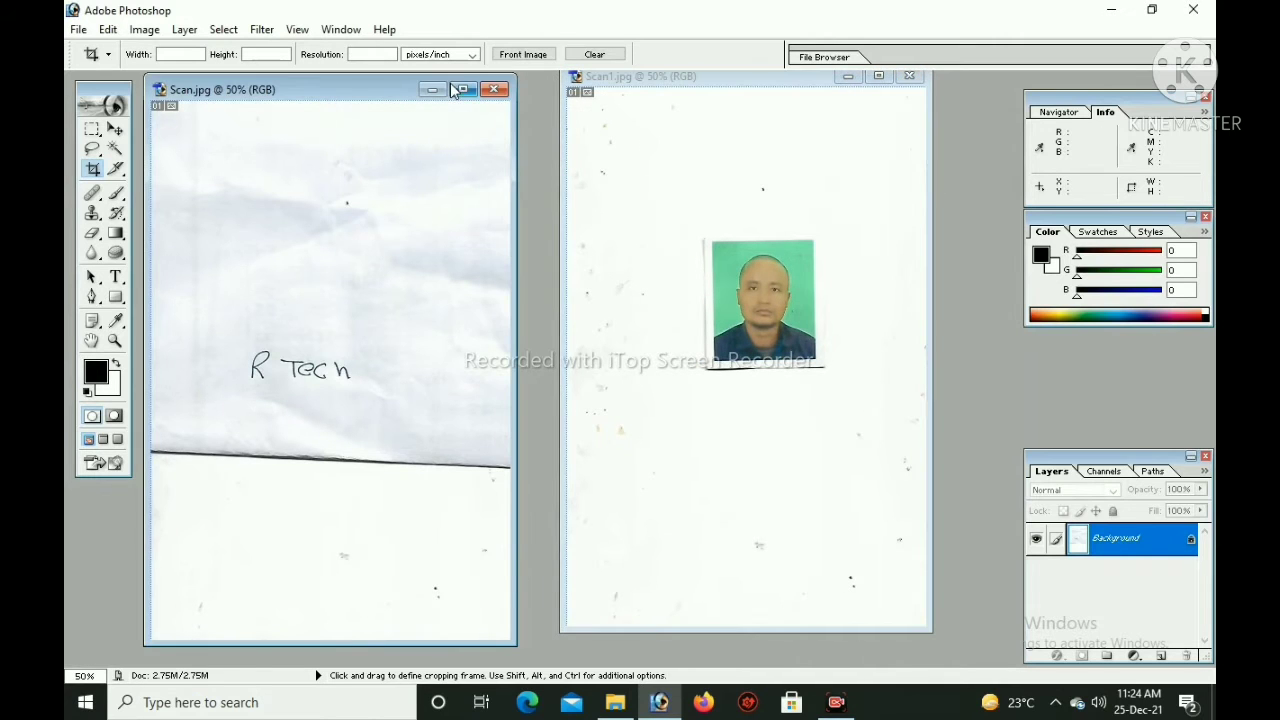
drag(453, 91, 346, 98)
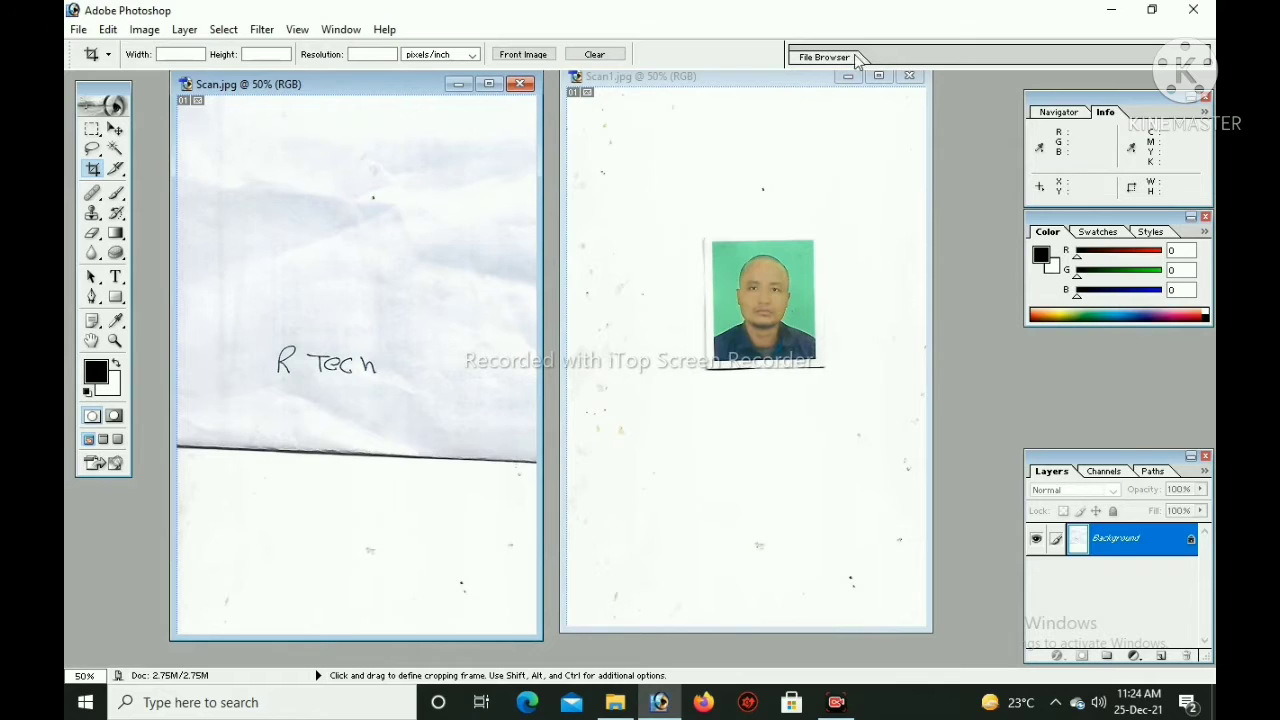
Crop Scan1.jpg to the passport photo without its white border, about 1.14 by 1.305 inches, leaving the fixed crop dimensions blank.
click(878, 91)
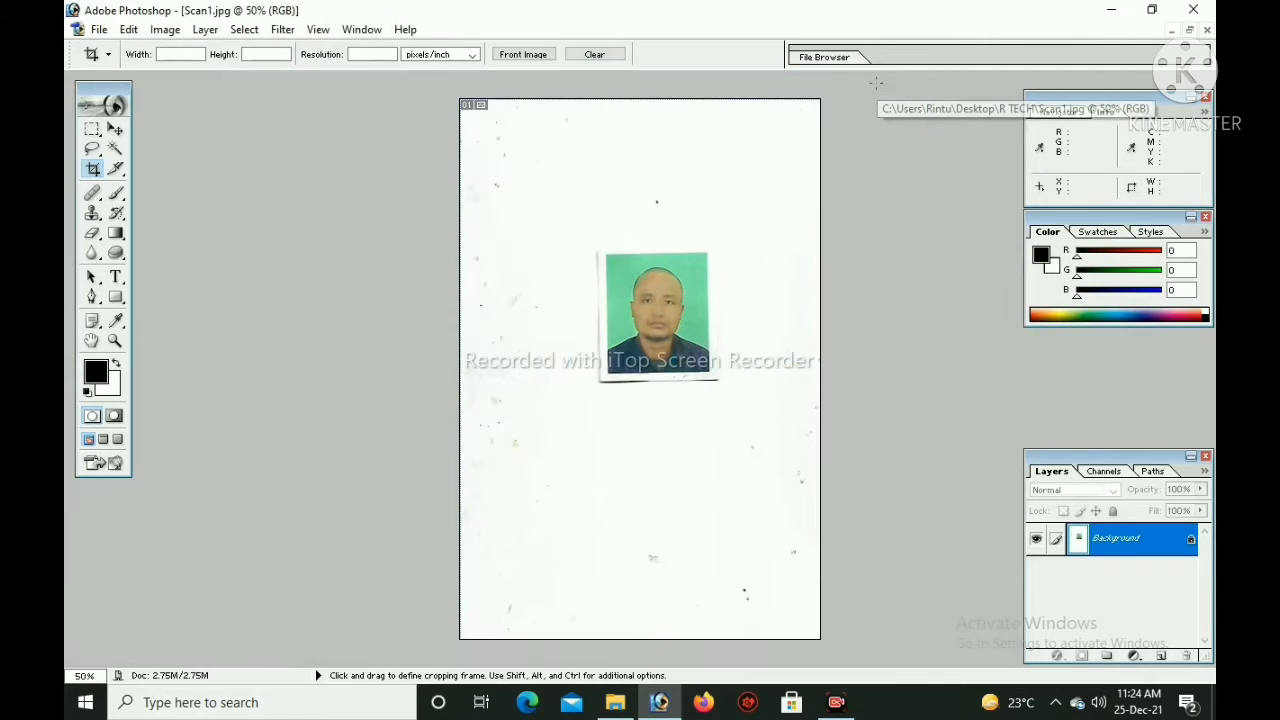
key(ctrl+plus)
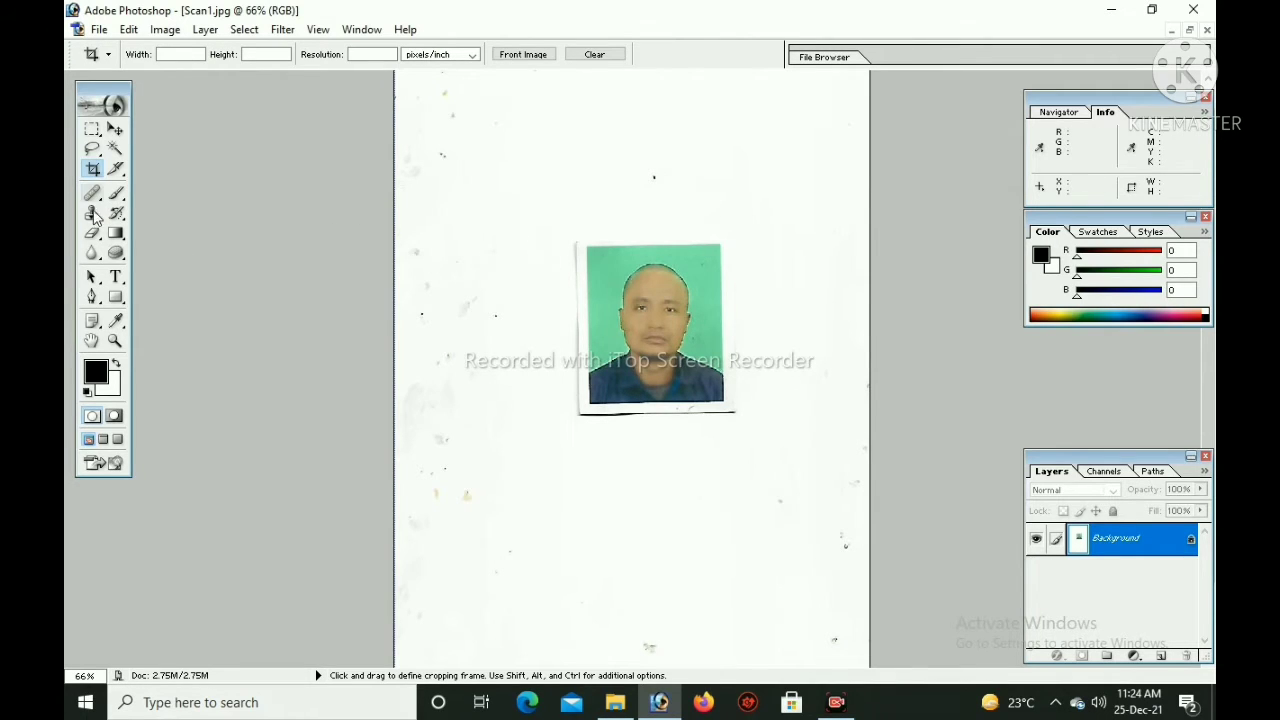
click(92, 129)
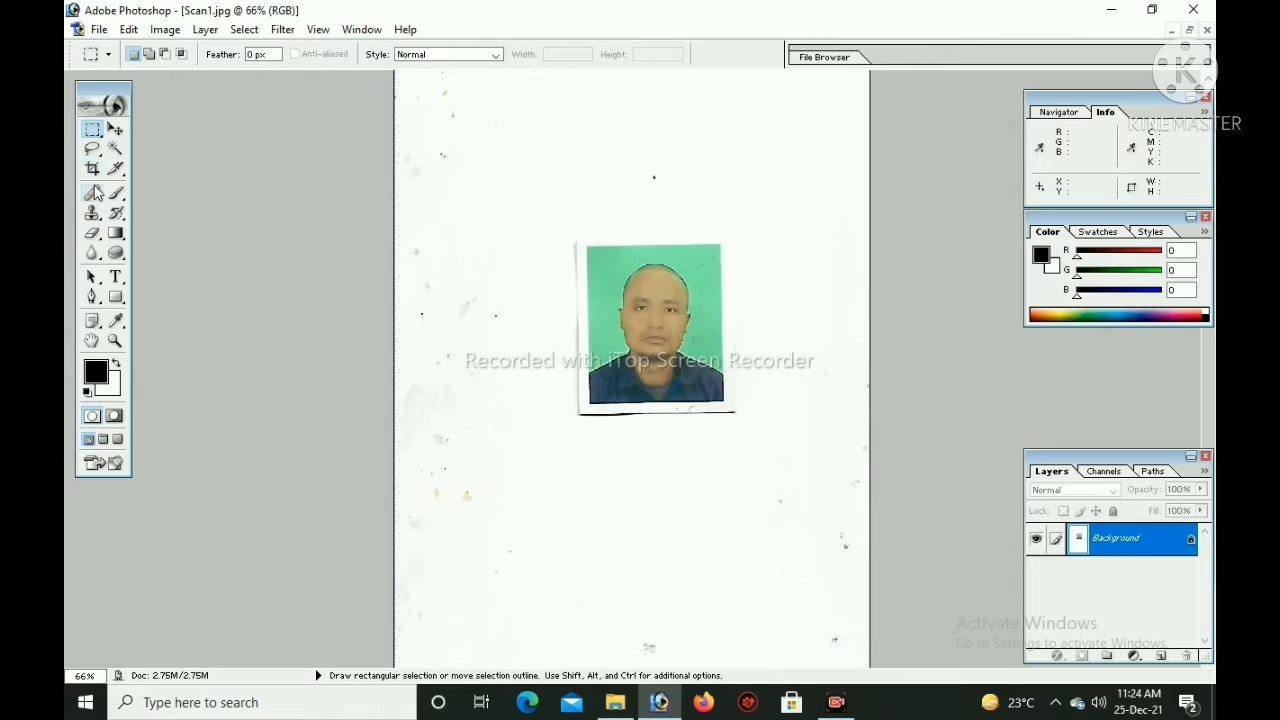
click(91, 170)
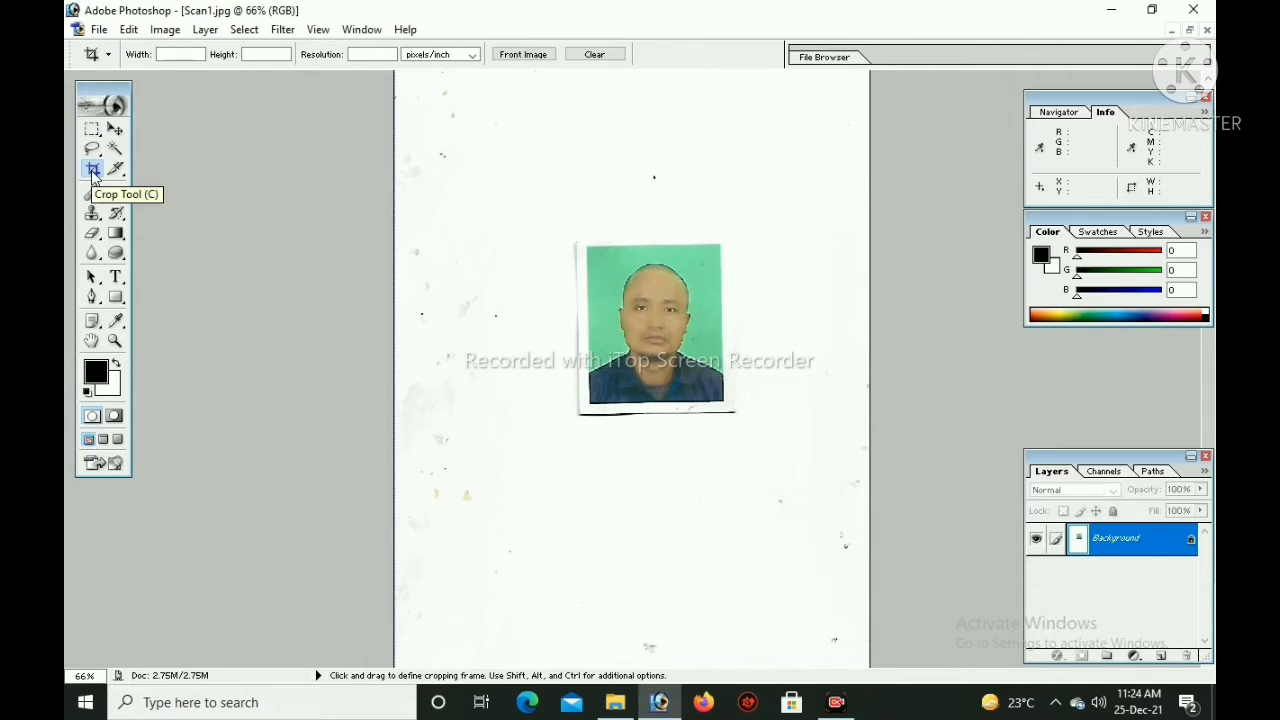
click(180, 54)
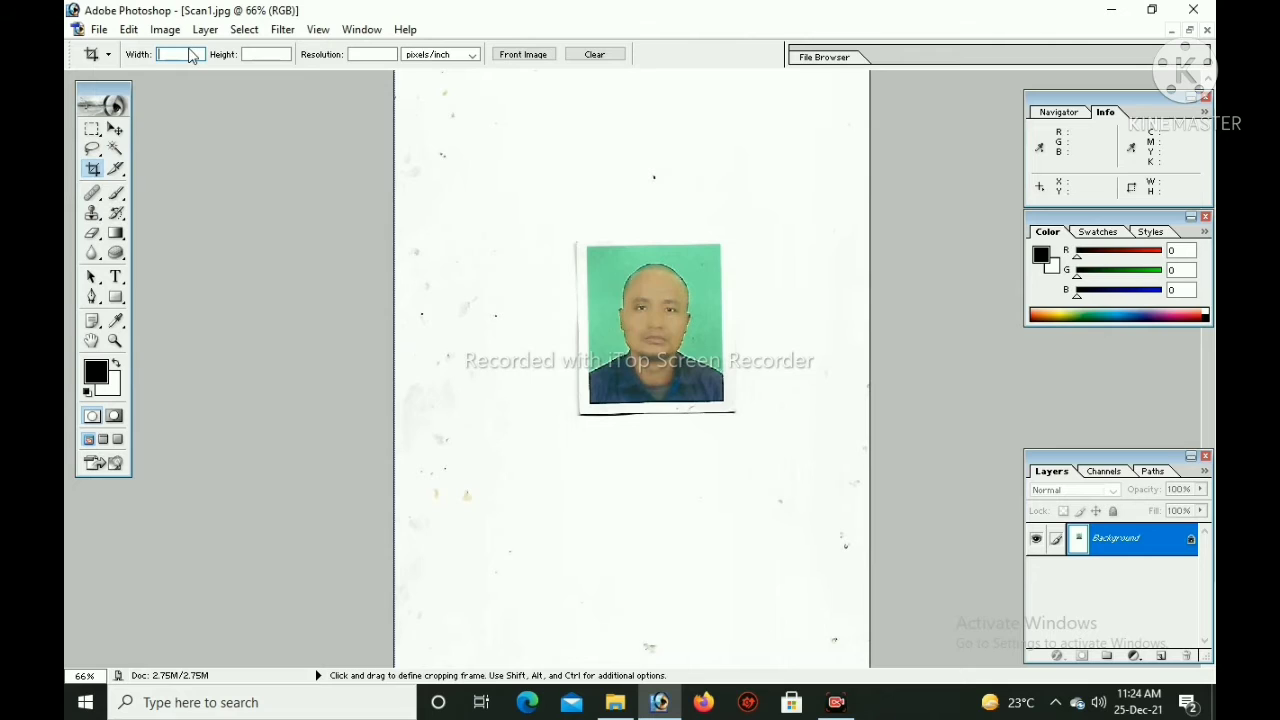
click(259, 54)
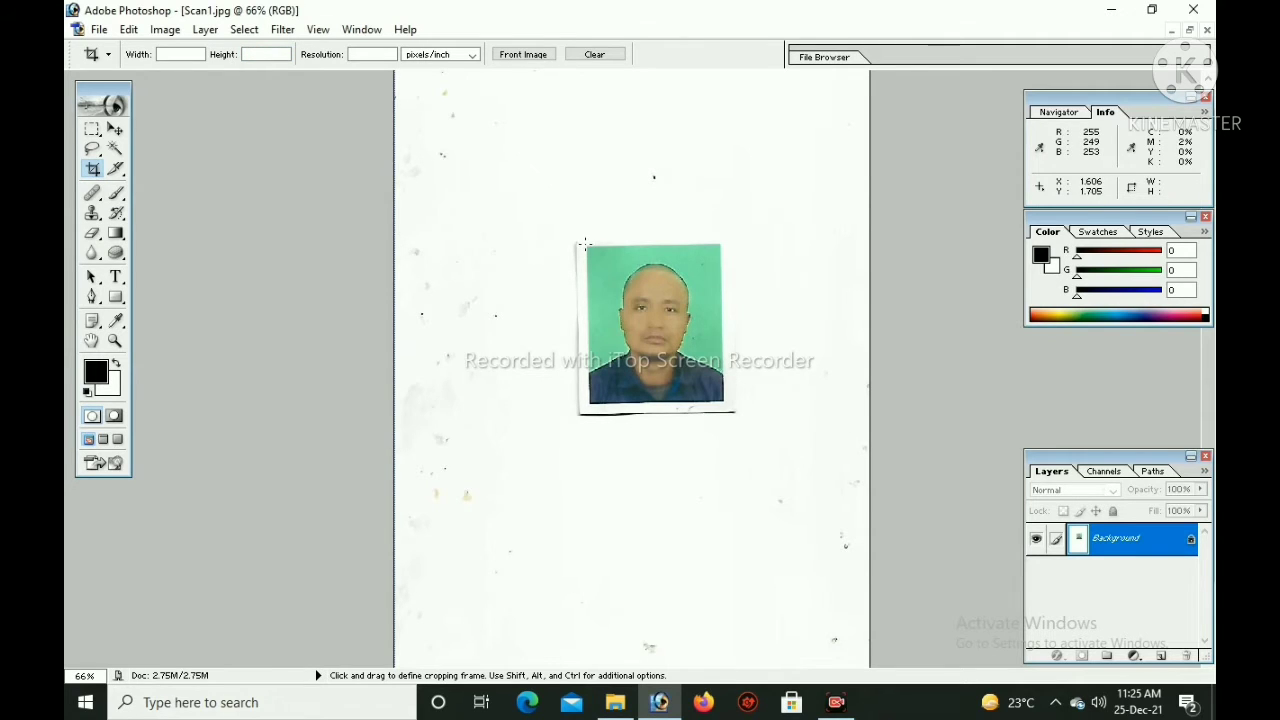
drag(585, 247, 723, 402)
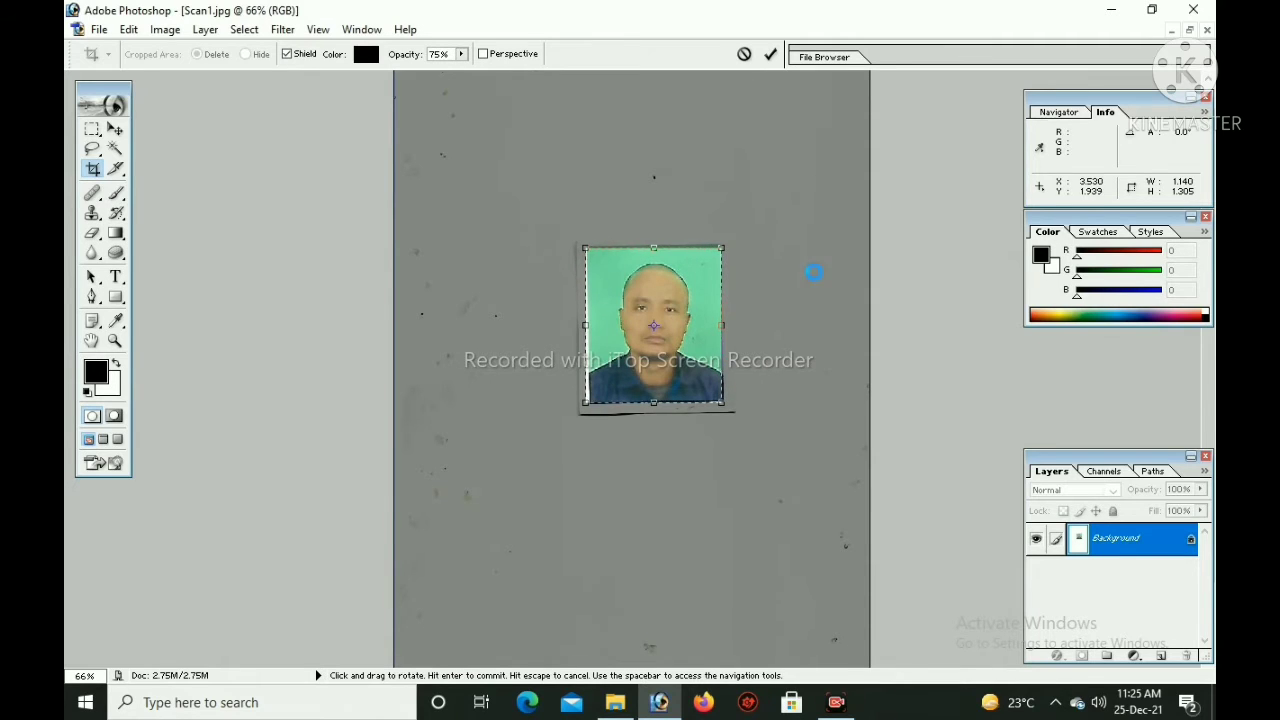
key(Return)
Set the cropped photo's resolution to 300 pixels/inch in Image Size, keeping Constrain Proportions off.
scroll(672, 288, up, 4)
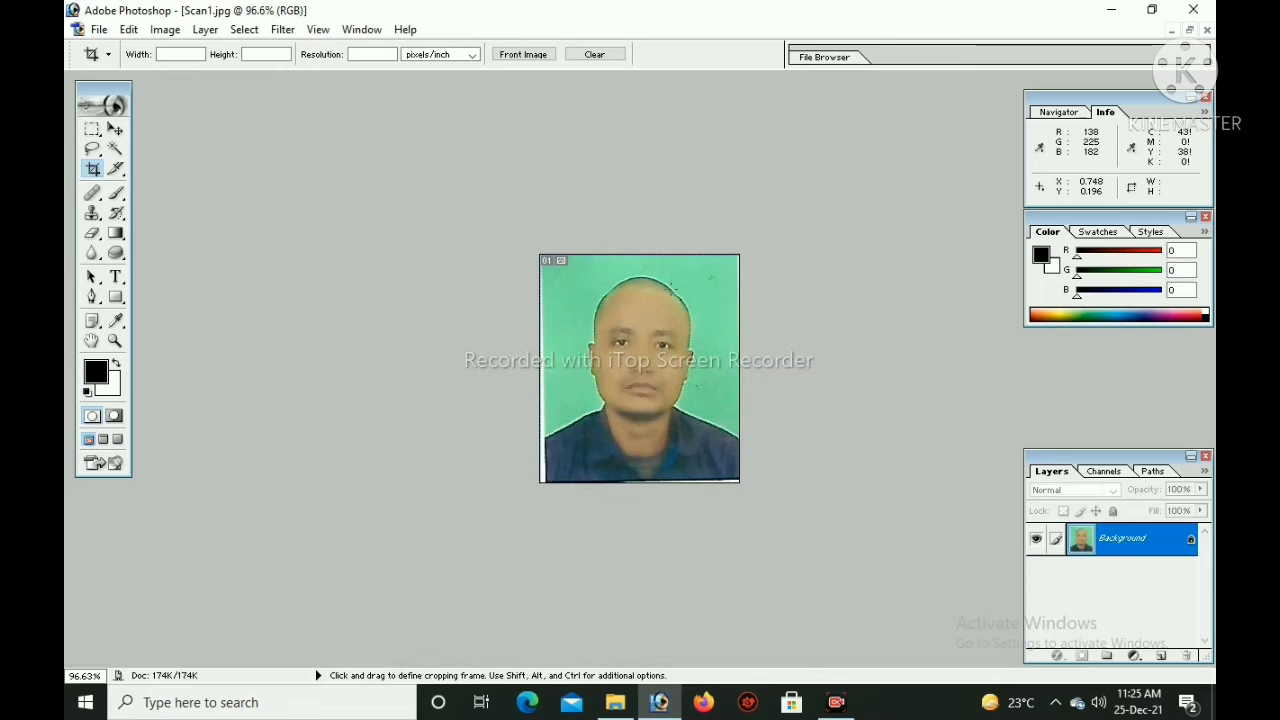
scroll(672, 288, up, 2)
scroll(672, 288, down, 4)
scroll(672, 288, down, 3)
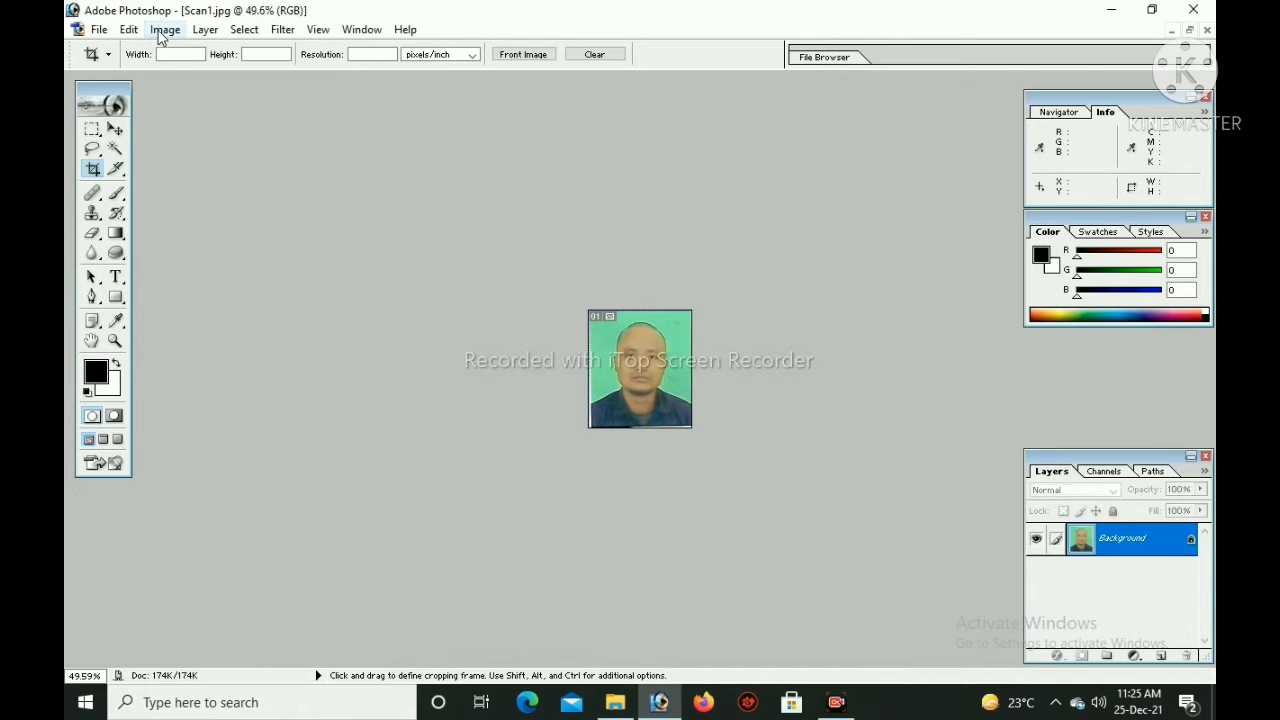
click(161, 33)
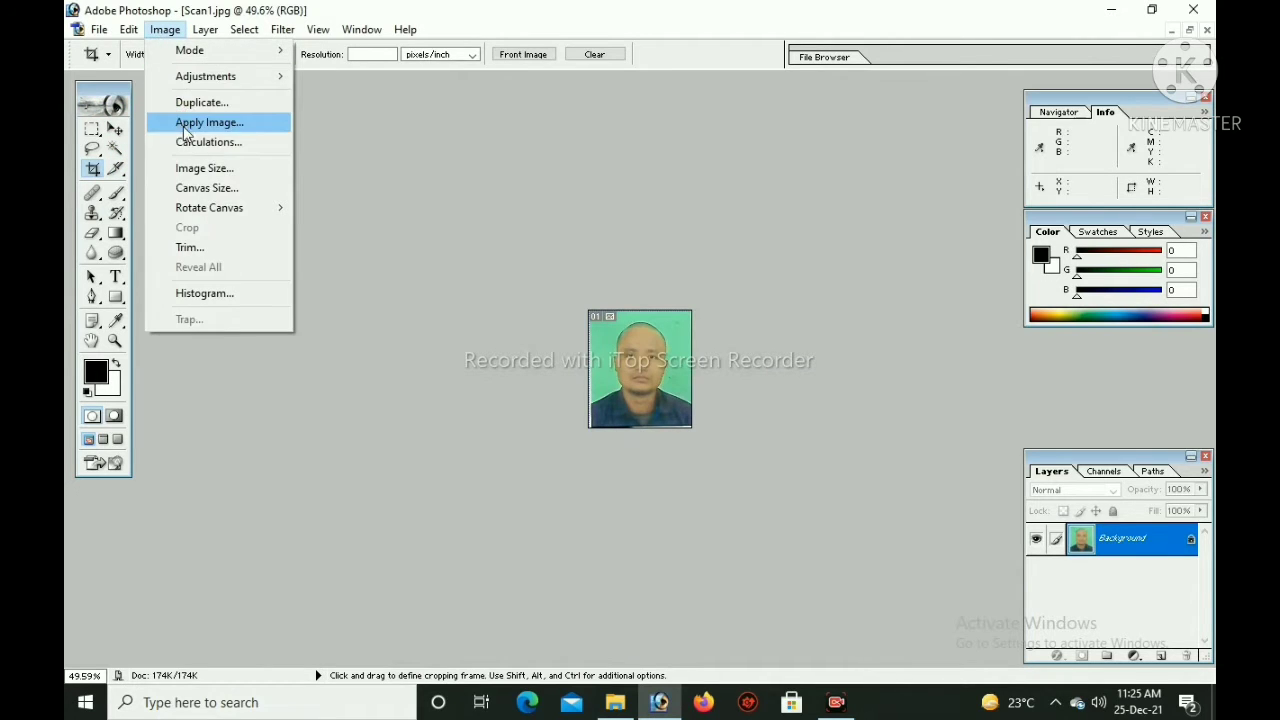
click(209, 172)
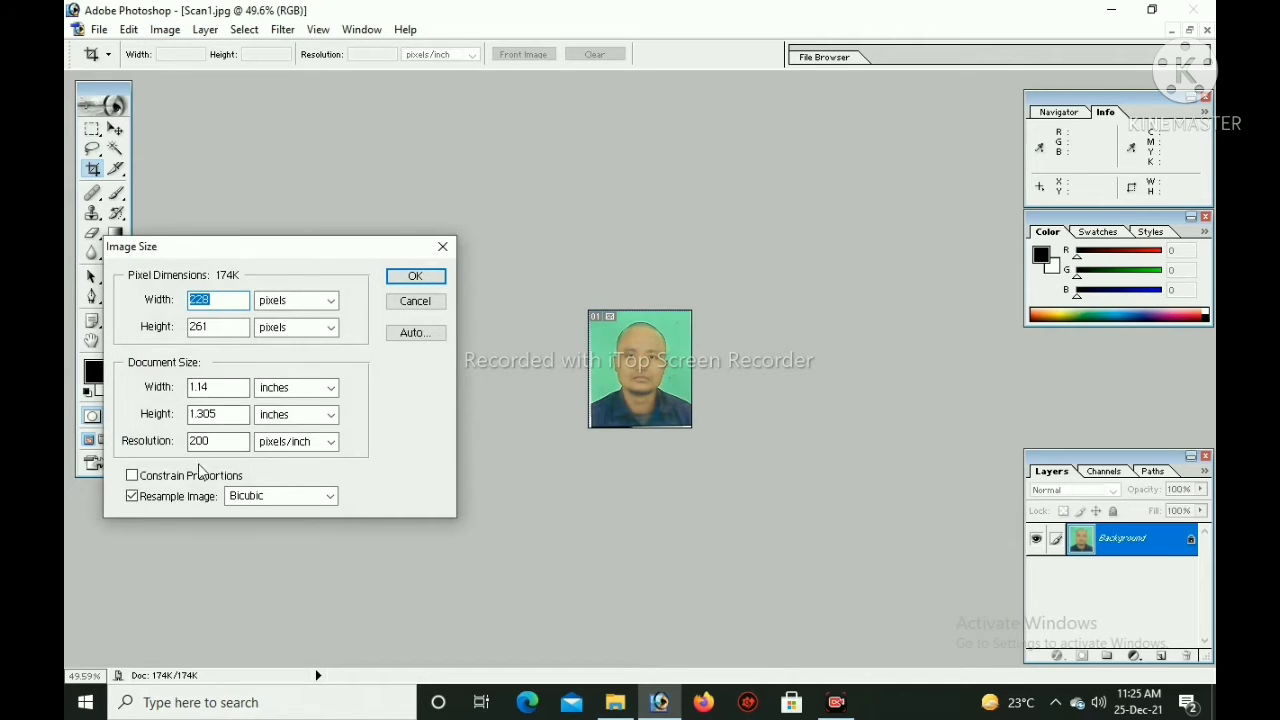
click(132, 476)
click(132, 476)
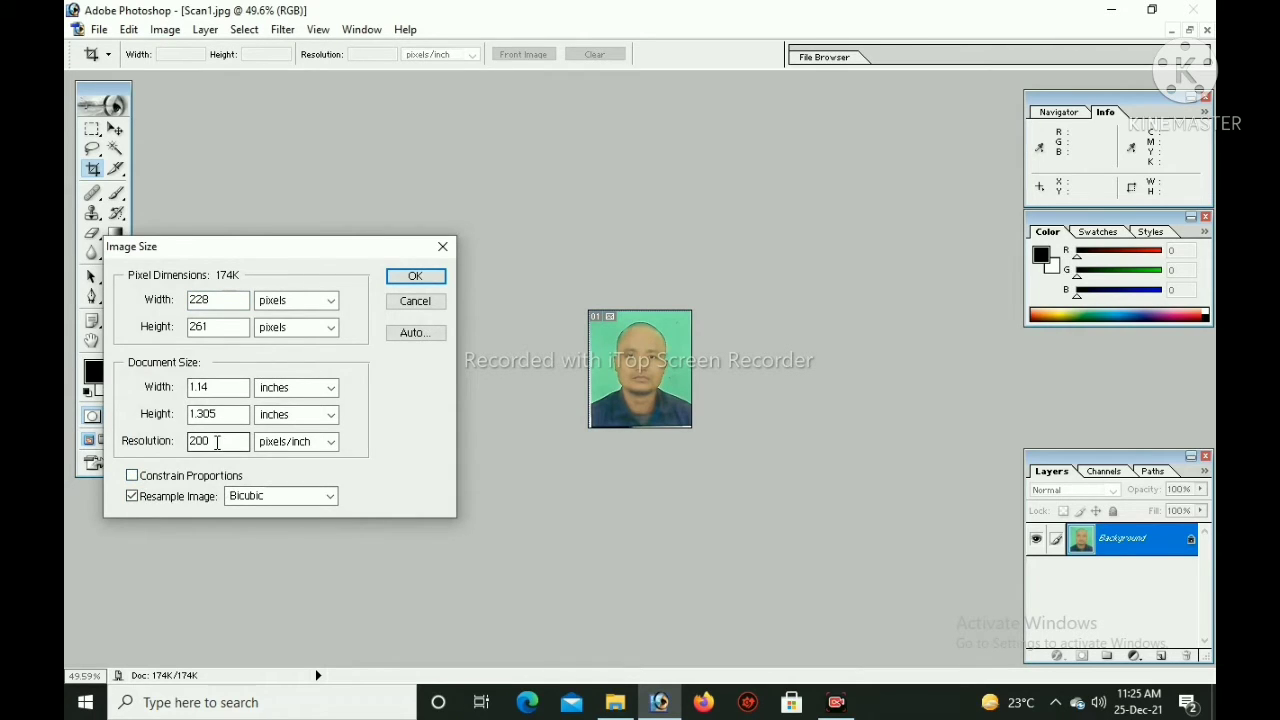
drag(212, 445, 155, 443)
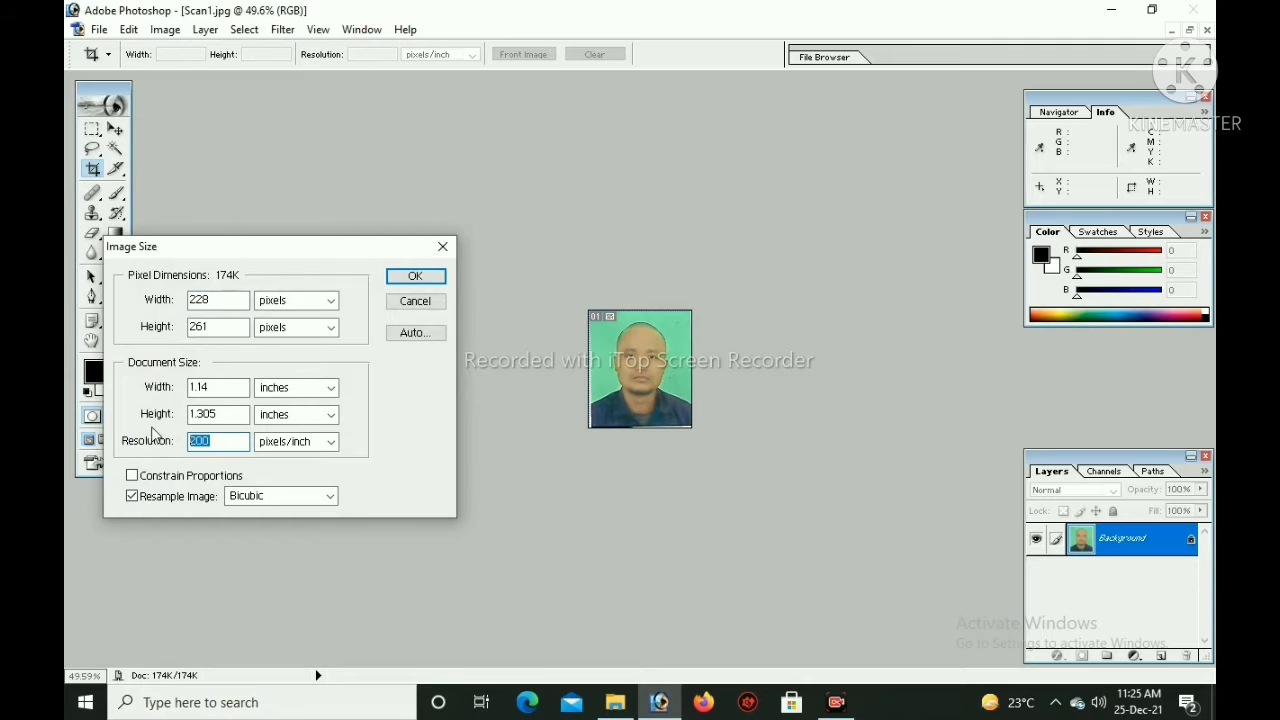
text(300)
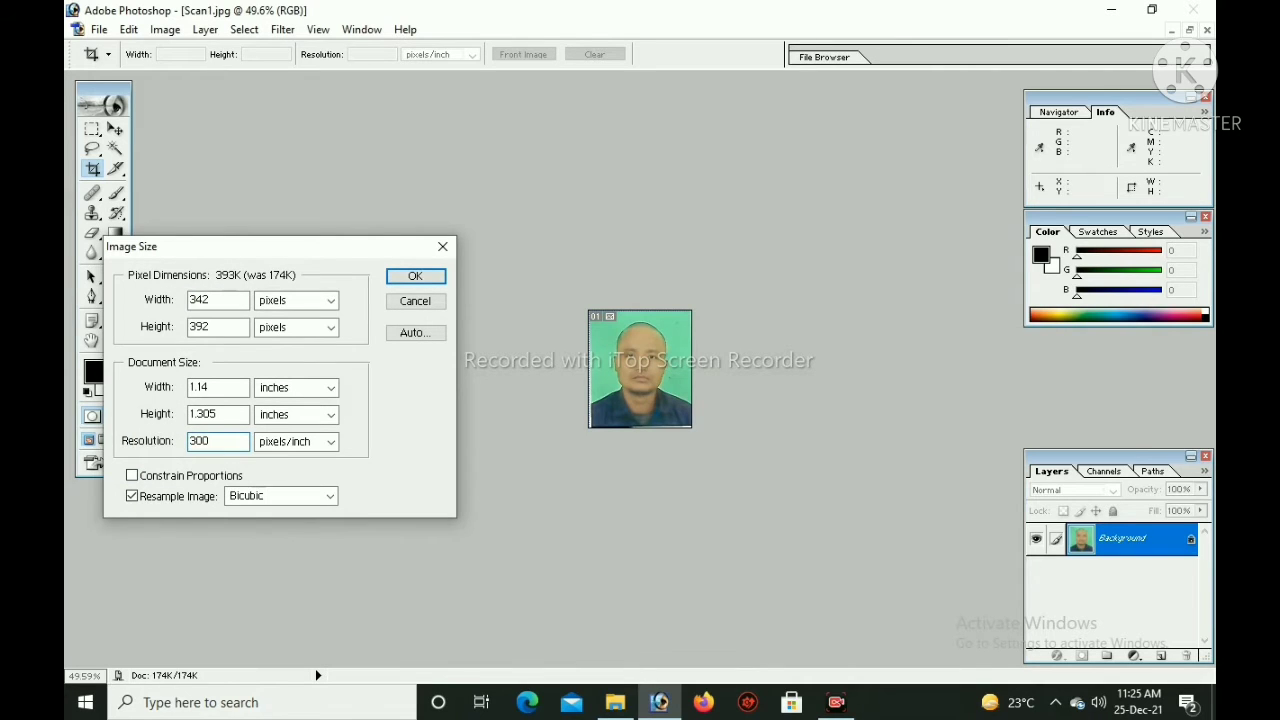
Set the photo's pixel width and height both to 213 and apply the new image size.
double_click(210, 300)
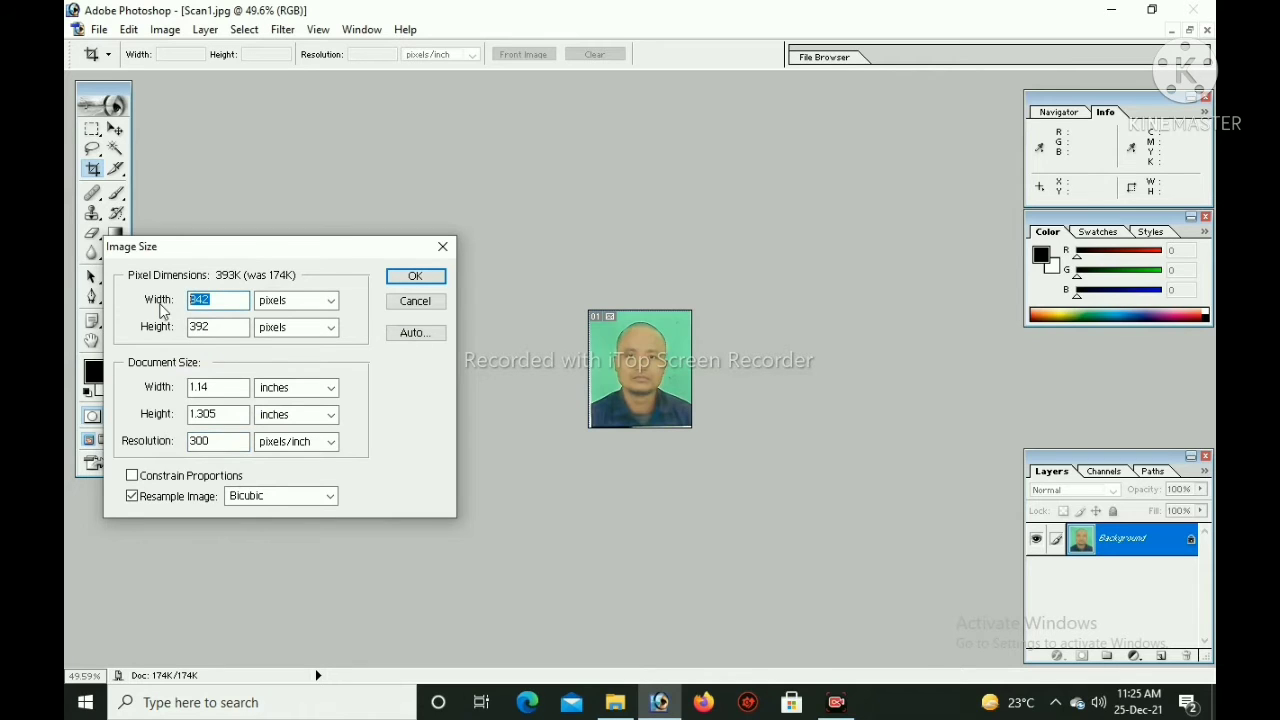
text(213)
double_click(218, 329)
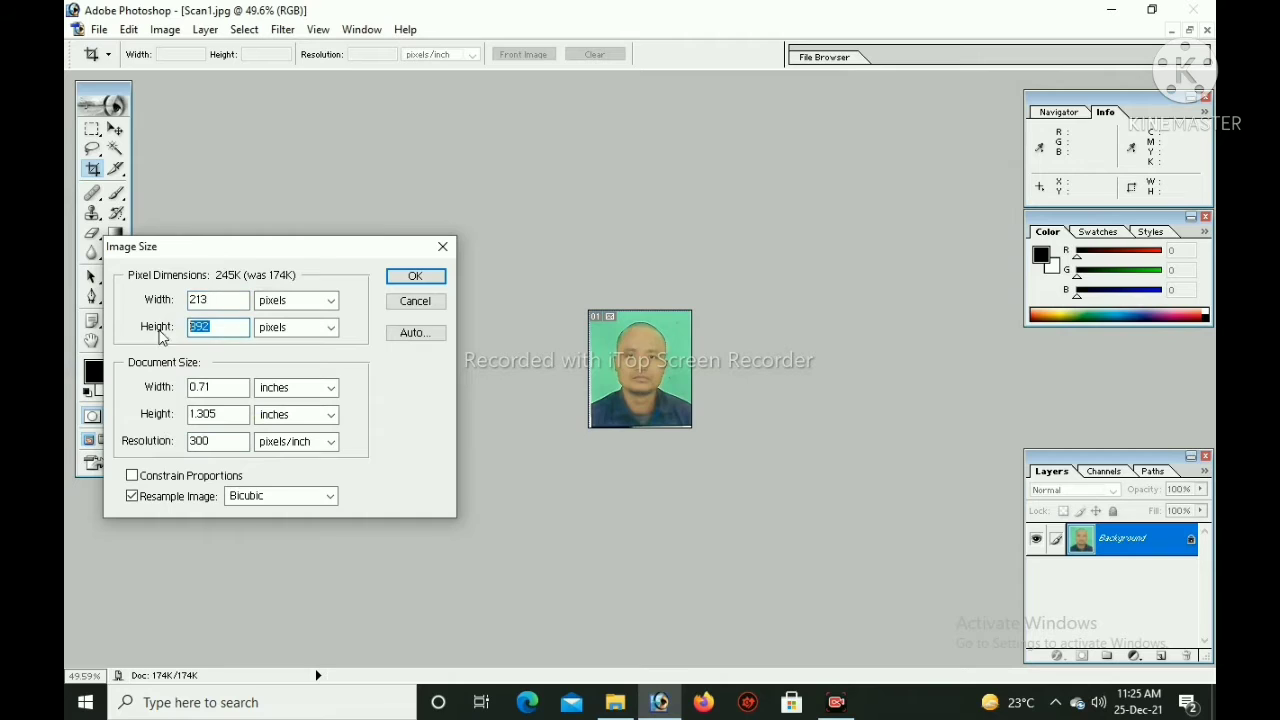
text(213)
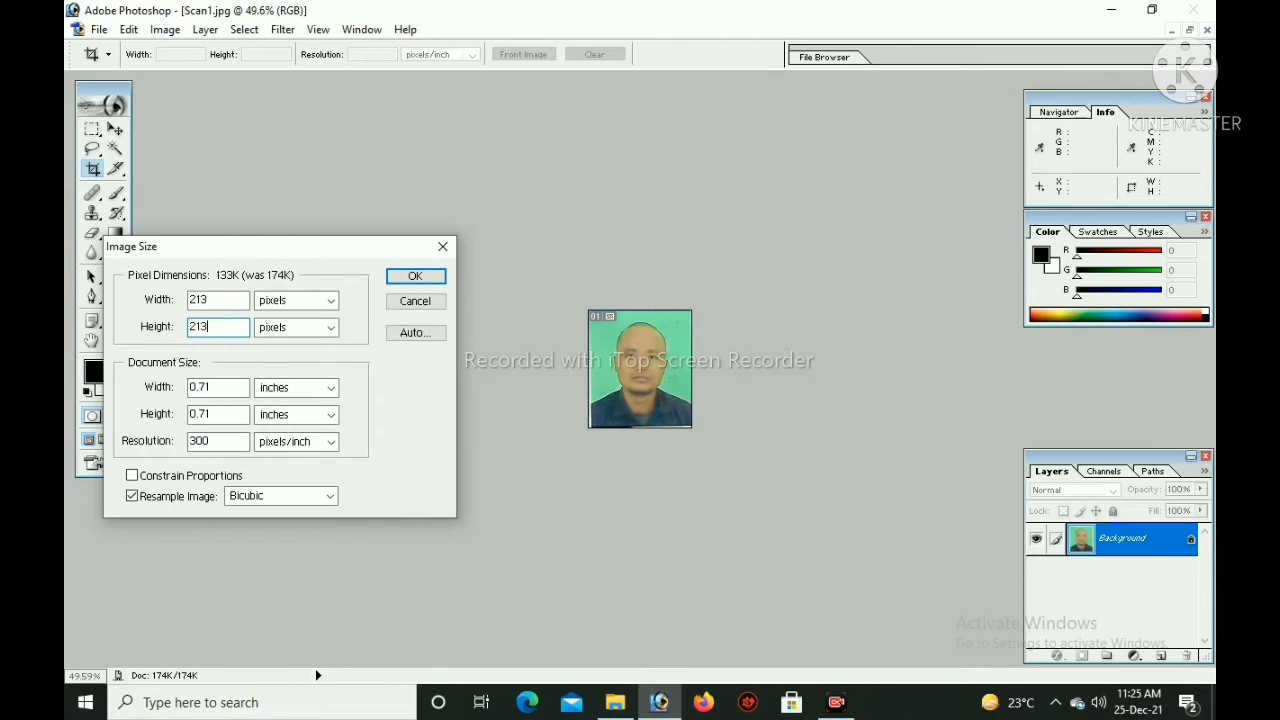
click(418, 278)
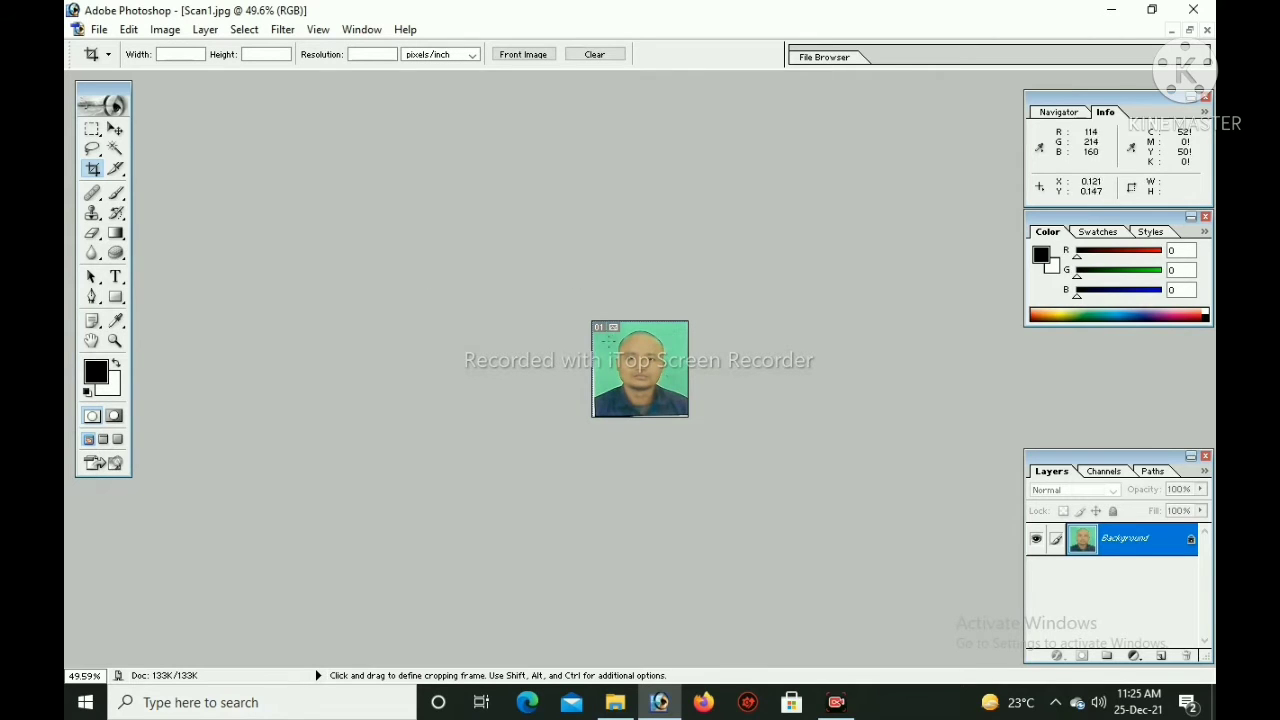
Save the resized photo as a JPEG named Scan1123 in the R TECH folder, with the quality lowered below 7.
click(99, 30)
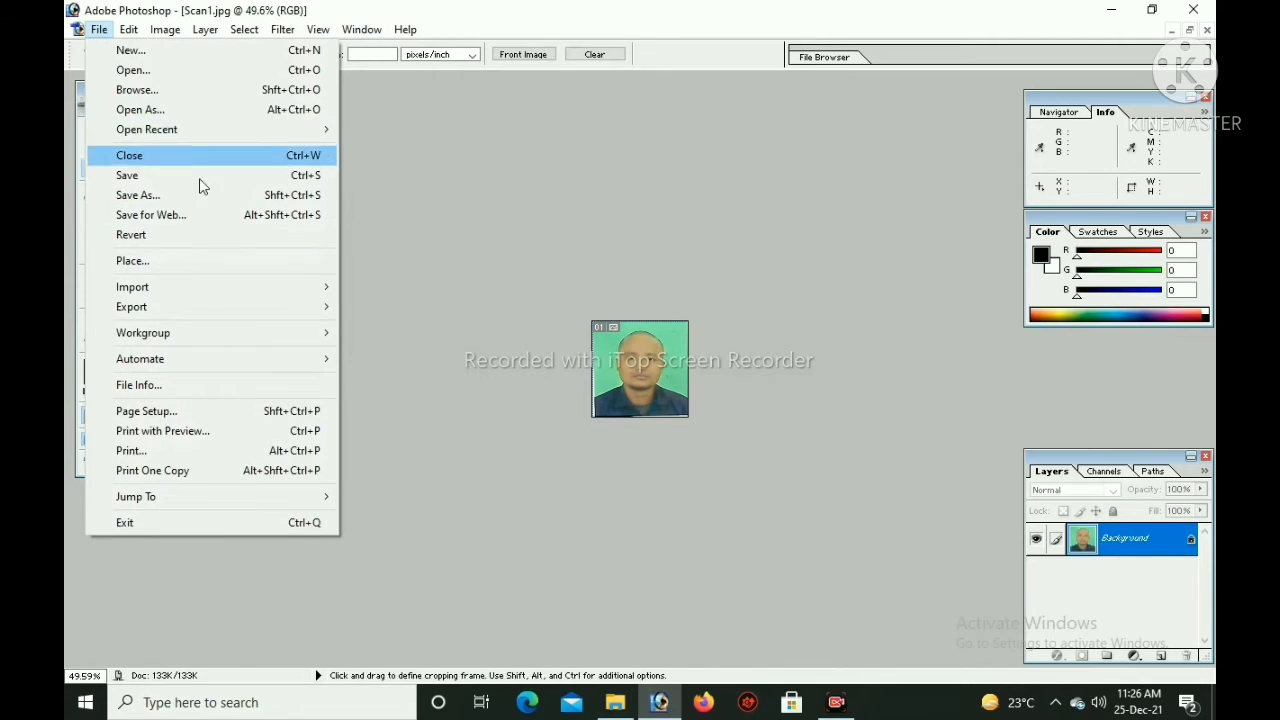
click(210, 202)
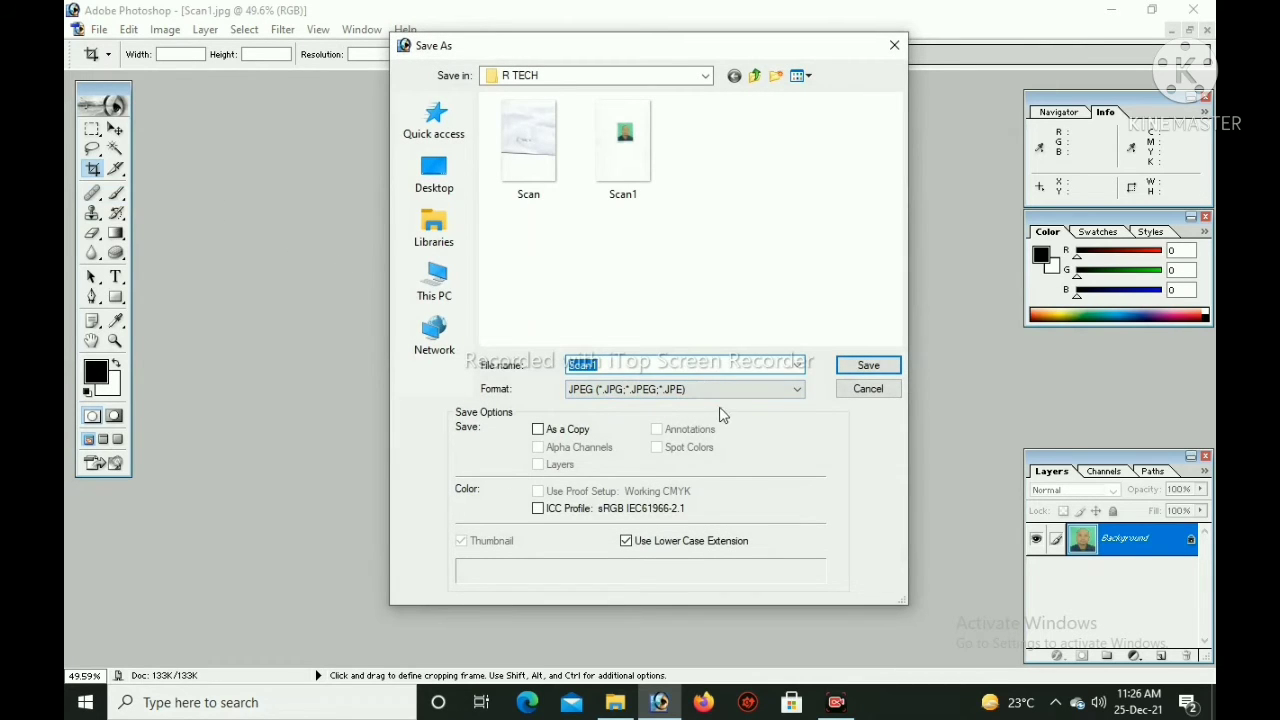
click(609, 363)
text(123)
click(863, 366)
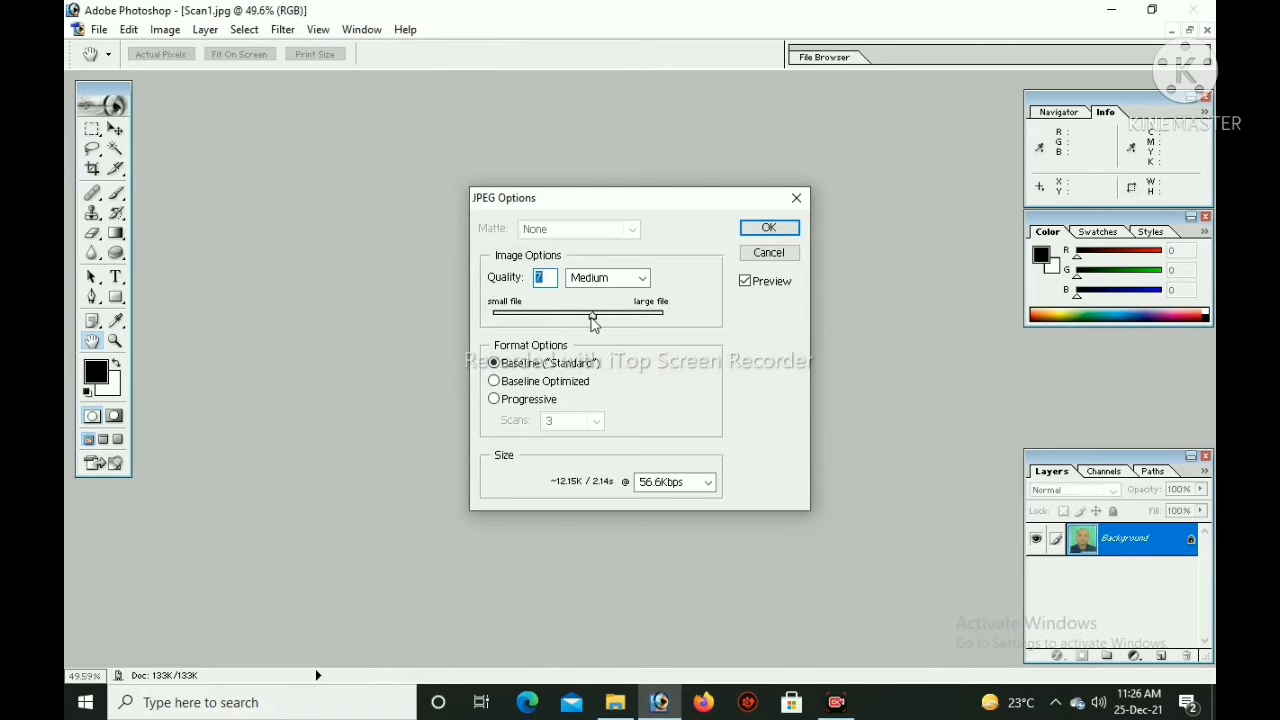
drag(591, 322, 555, 322)
click(766, 229)
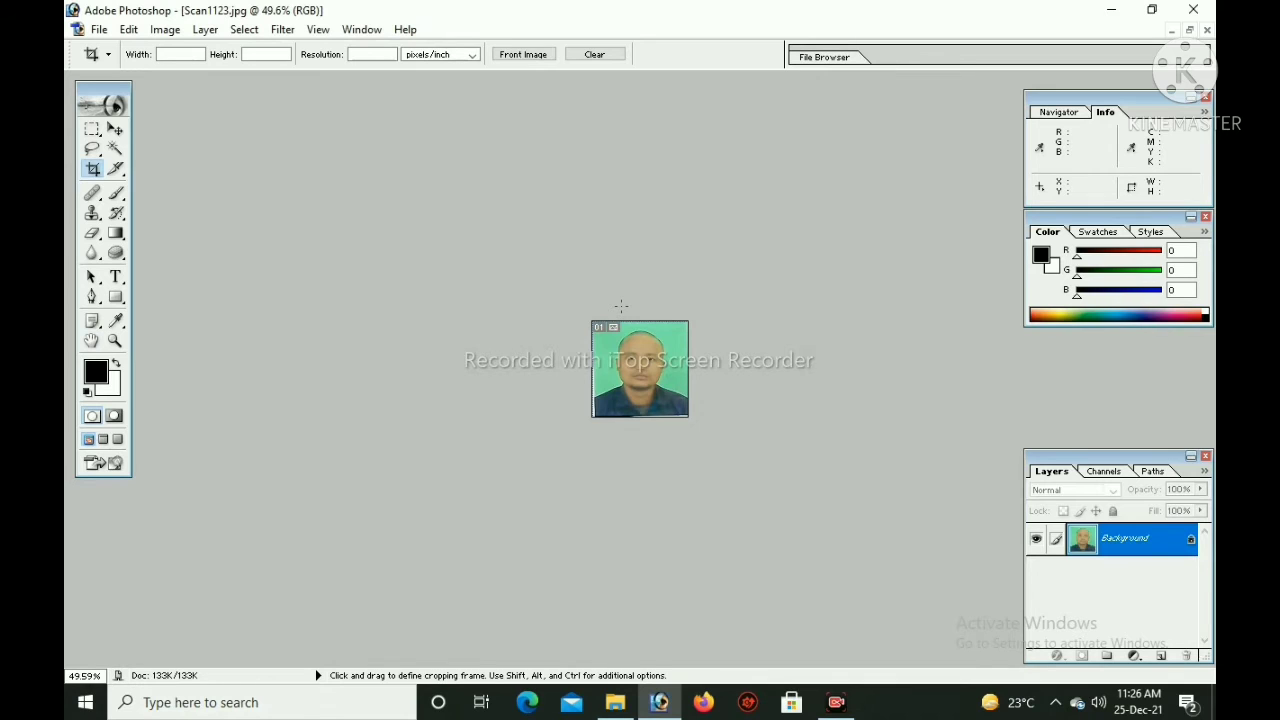
Close the saved photo's document and maximize the signature scan, Scan.jpg.
click(1189, 30)
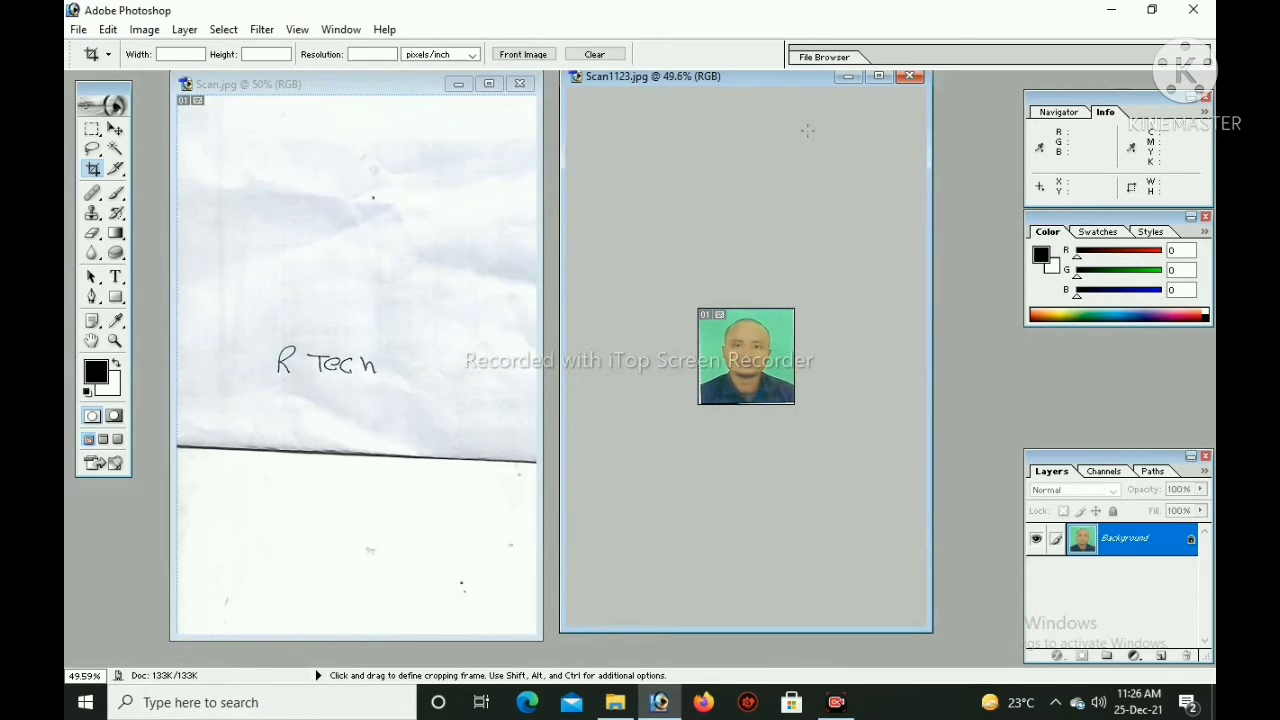
click(909, 77)
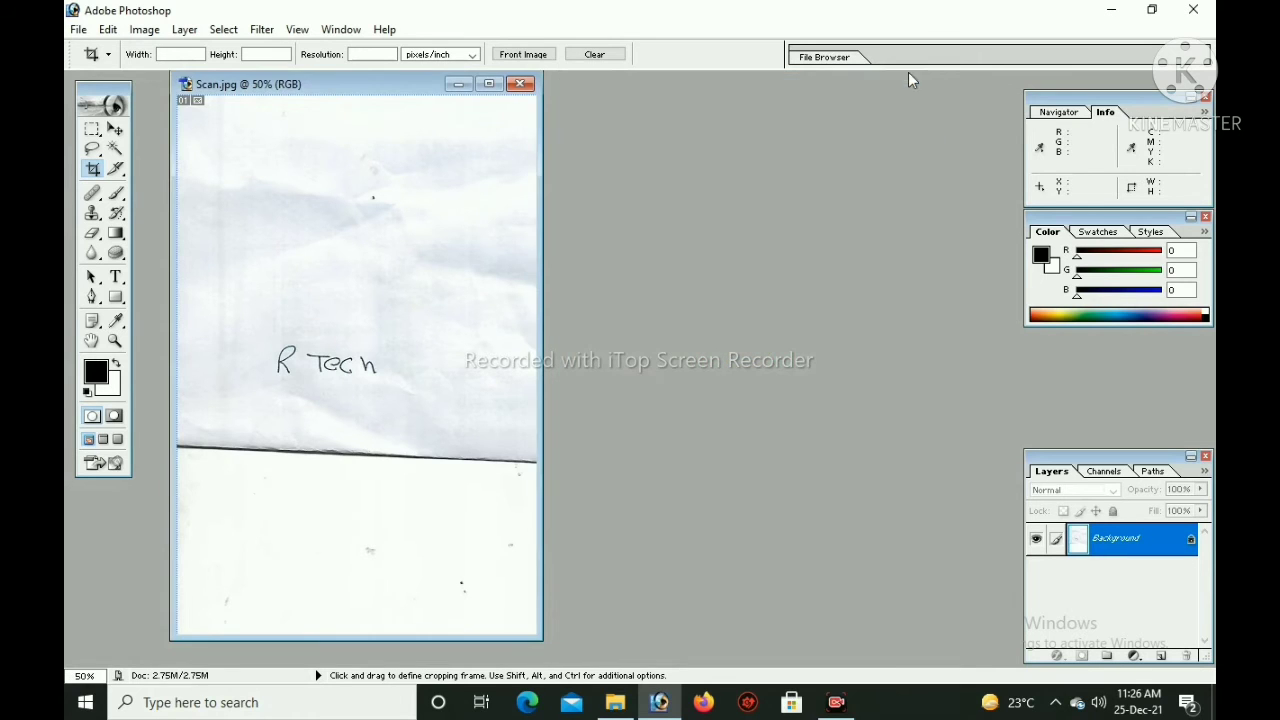
drag(430, 87, 653, 84)
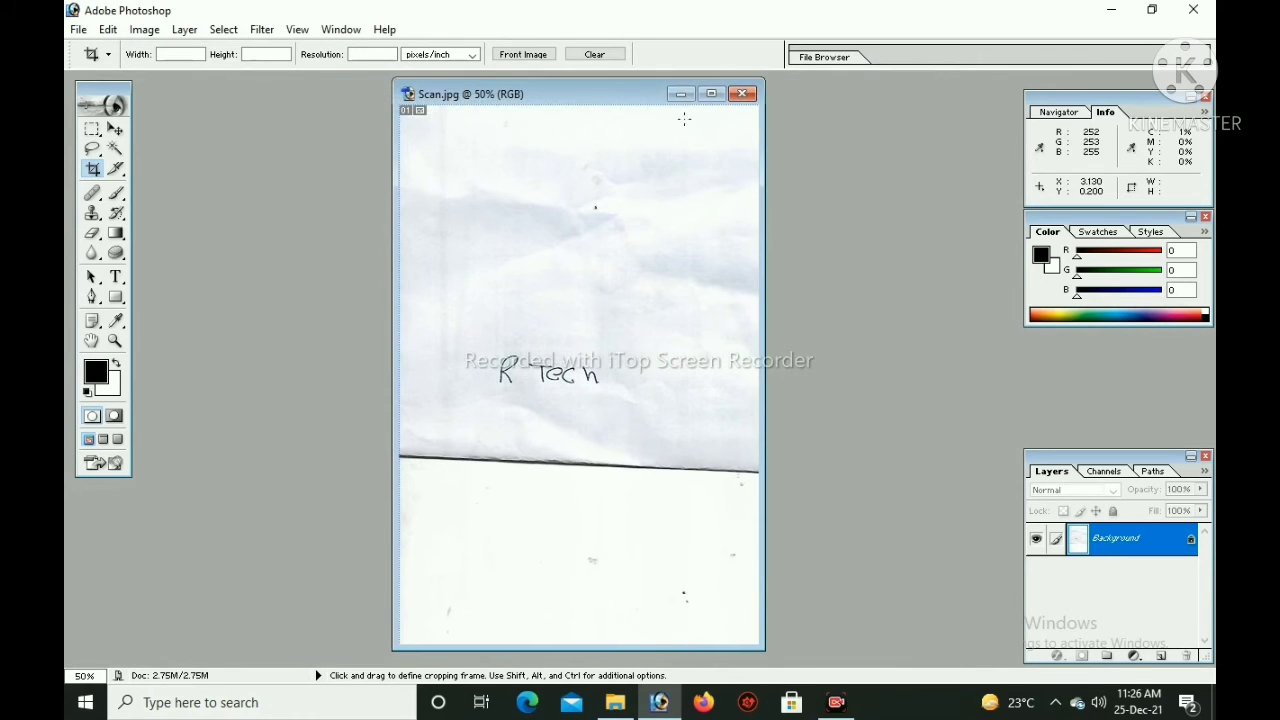
click(712, 84)
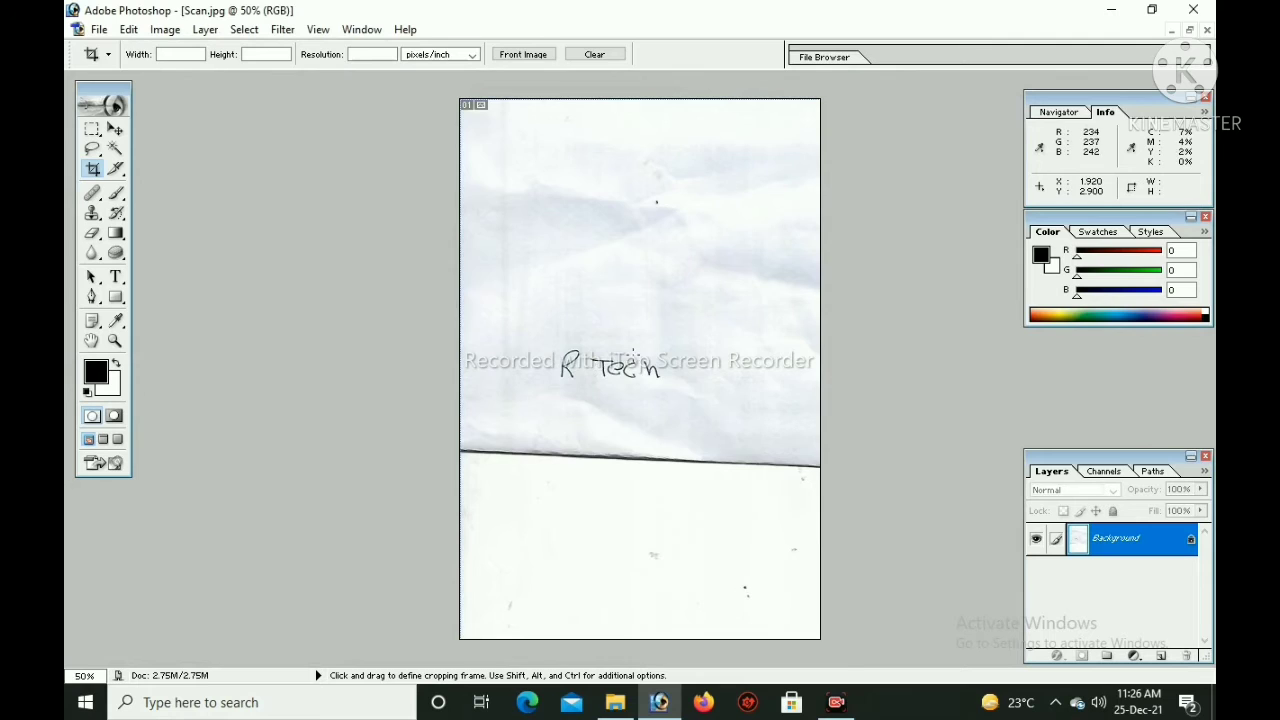
Crop Scan.jpg to a frame about 1.68 by 0.98 inches centered around the handwritten R Tech signature.
key(ctrl+0)
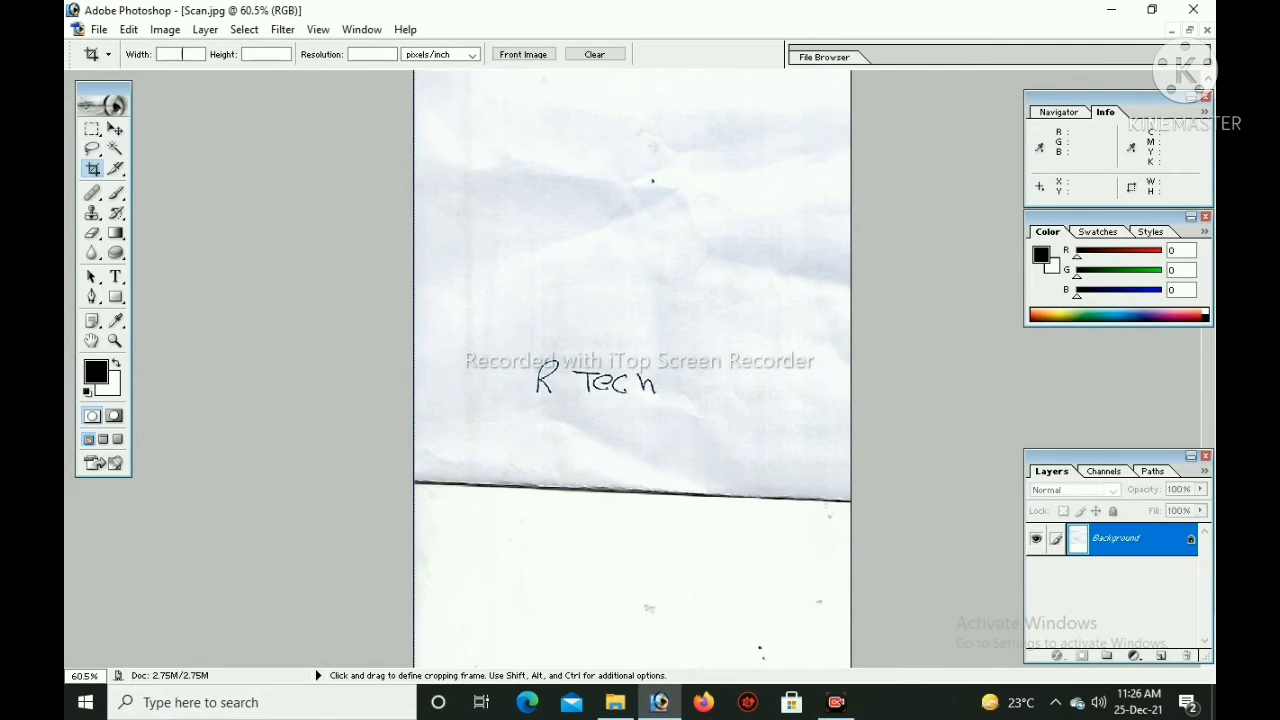
click(262, 56)
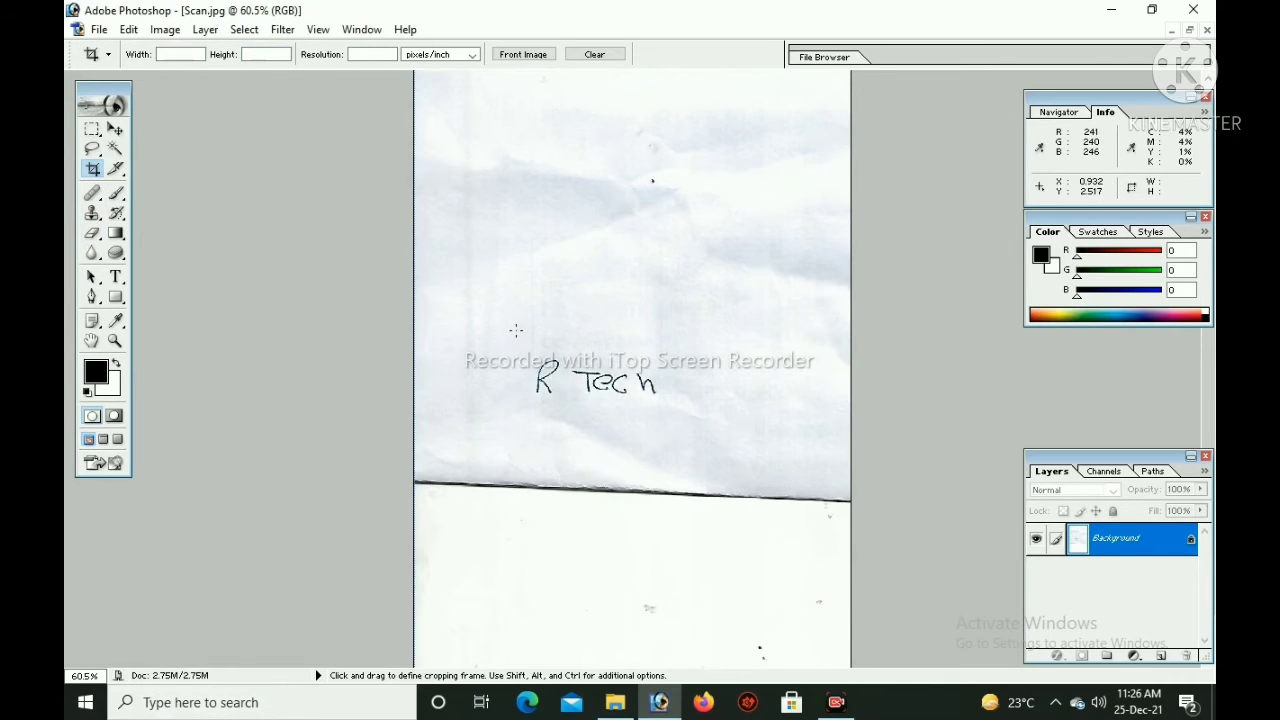
drag(514, 330, 673, 437)
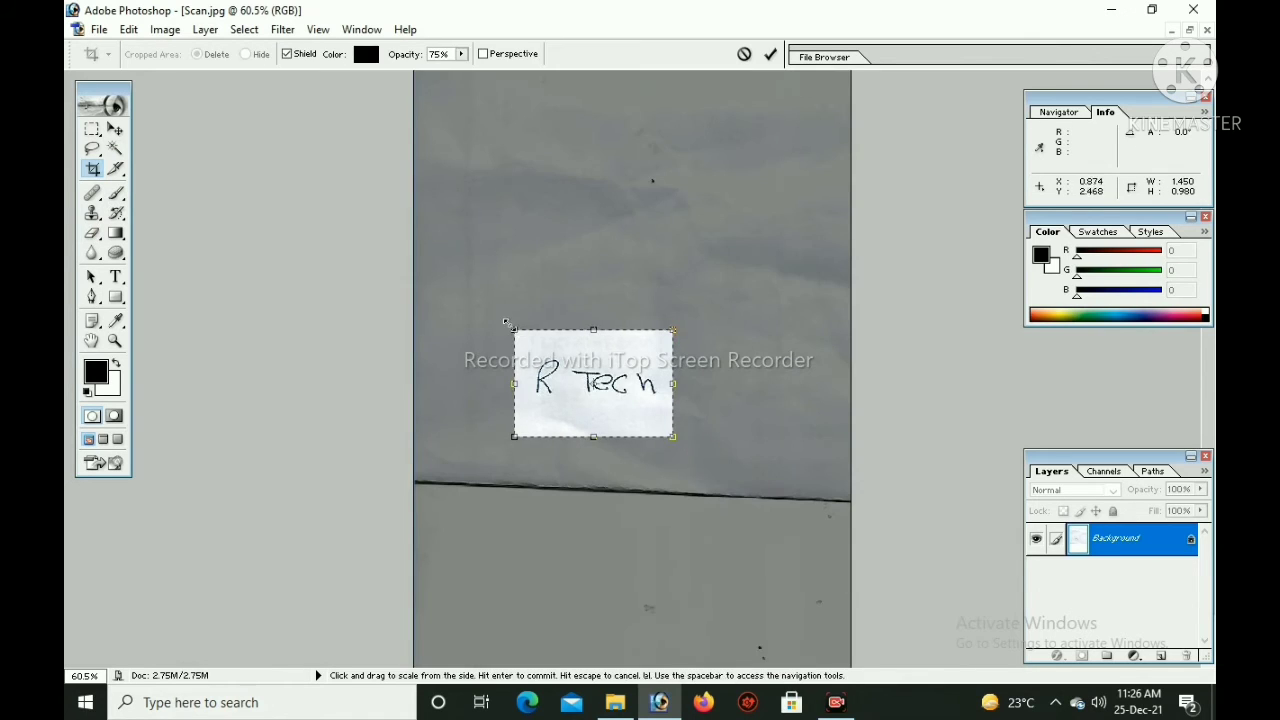
drag(514, 385, 491, 385)
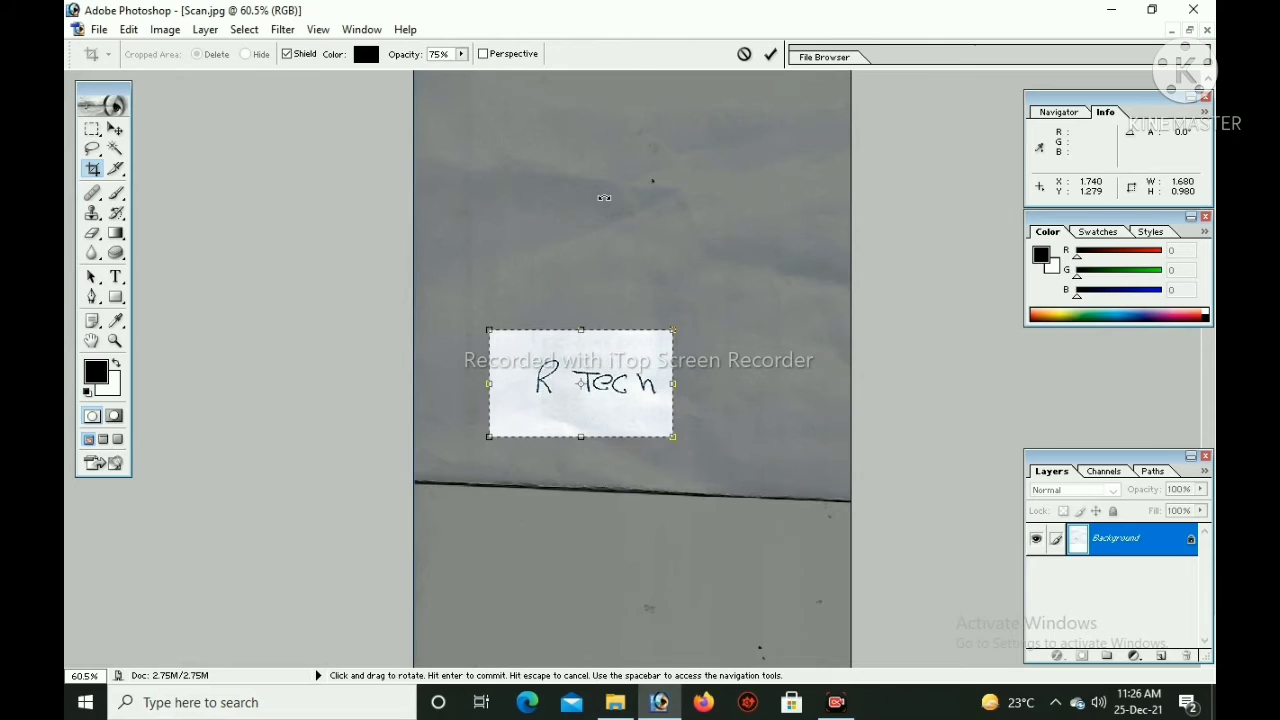
key(Right)
key(Right)
key(Right)
key(Right)
key(Right)
key(Right)
key(Right)
key(Right)
key(Right)
key(Right)
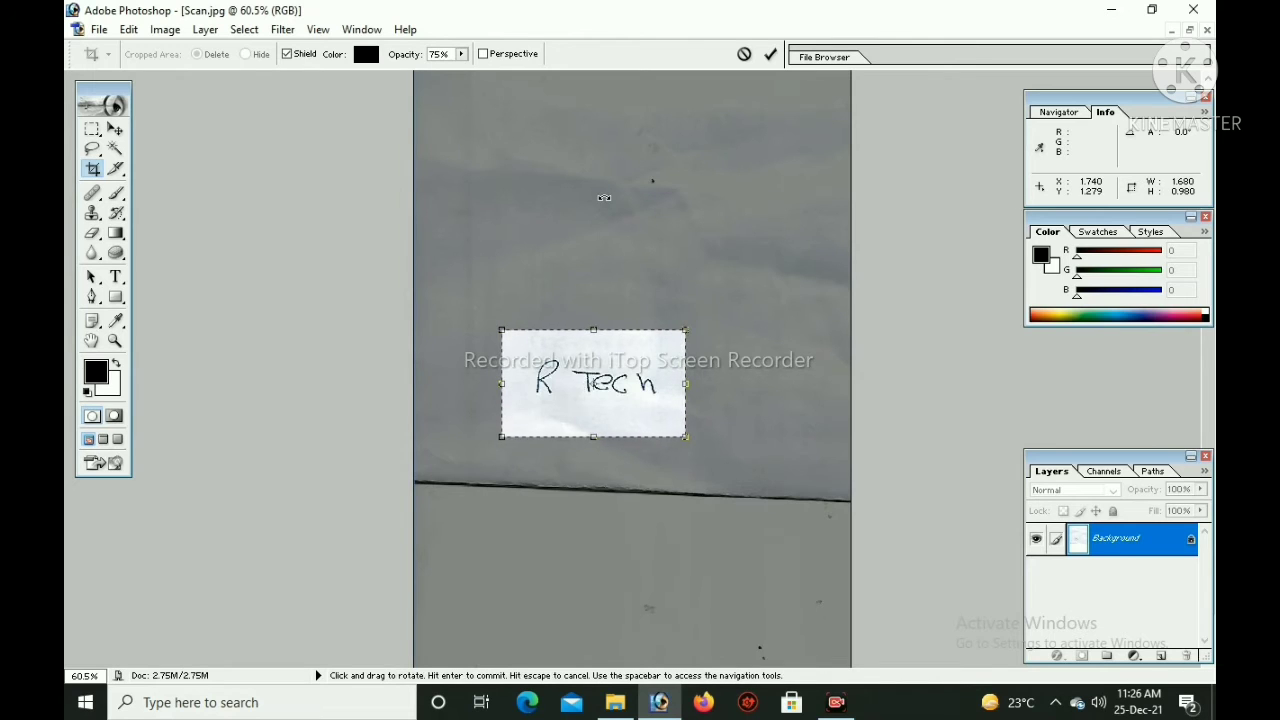
key(Return)
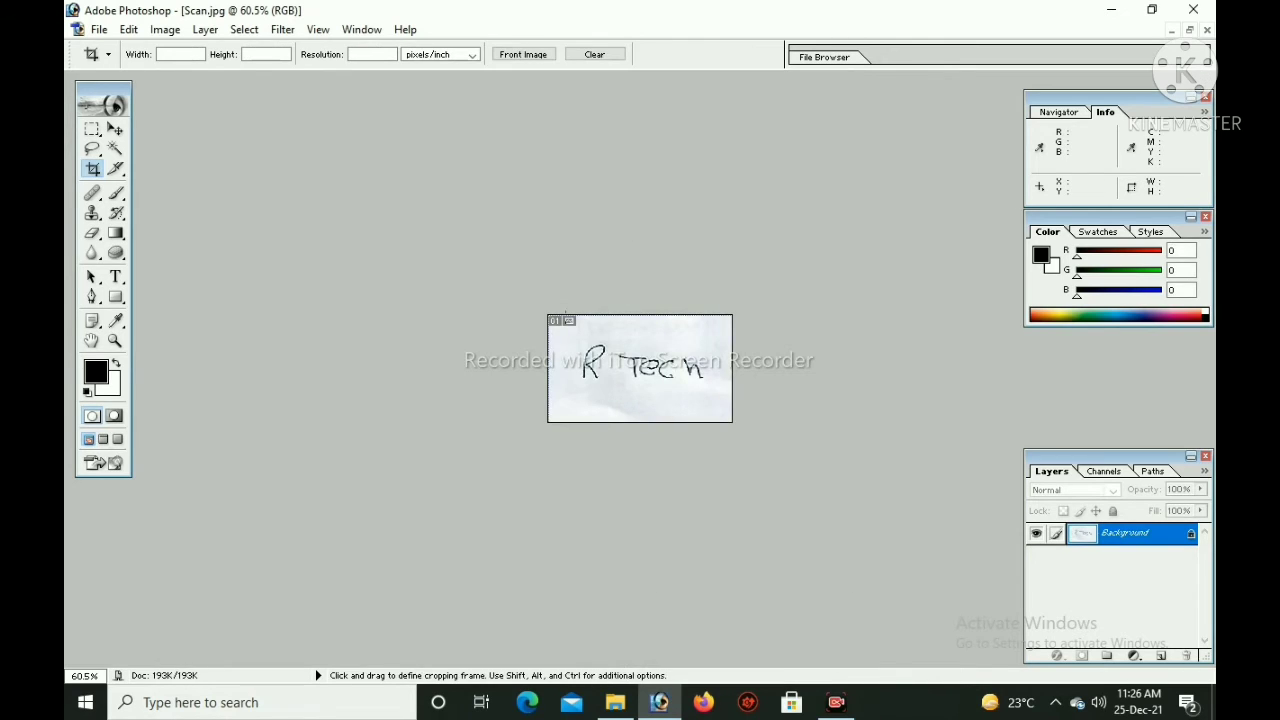
Set the cropped signature image's resolution to 600 pixels/inch with resampling on and apply the new image size.
scroll(588, 345, up, 8)
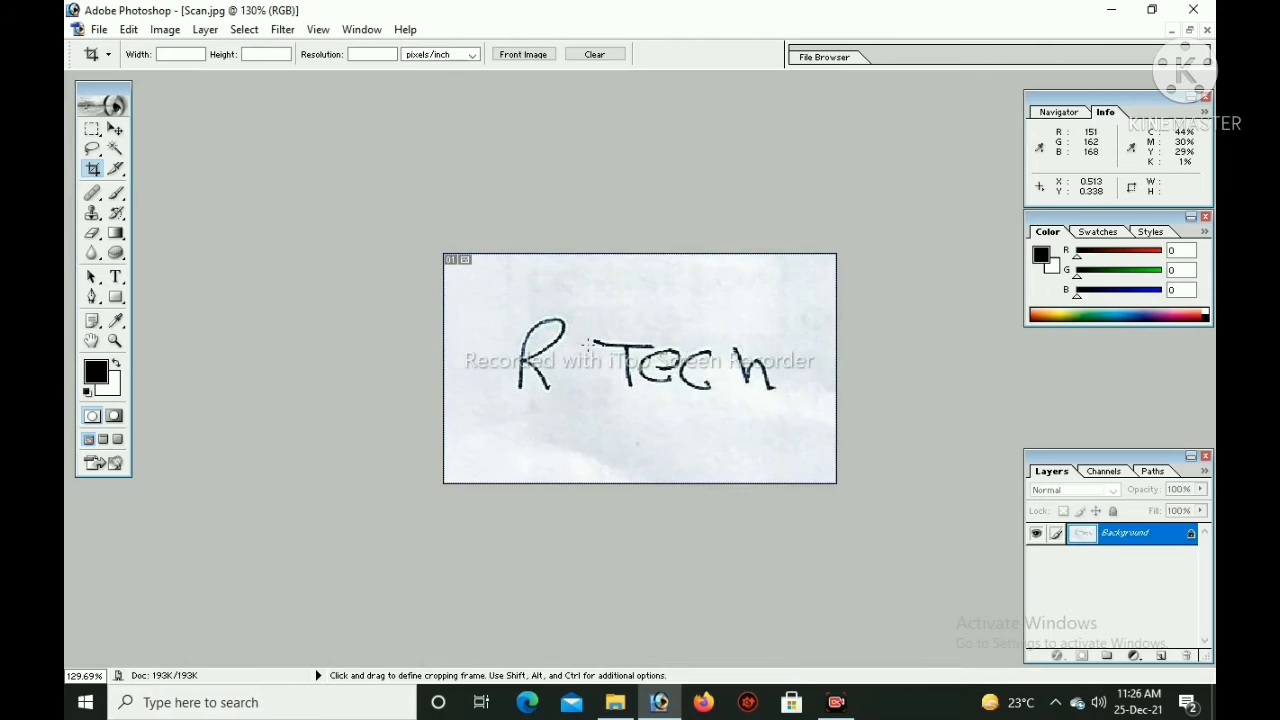
scroll(588, 345, down, 4)
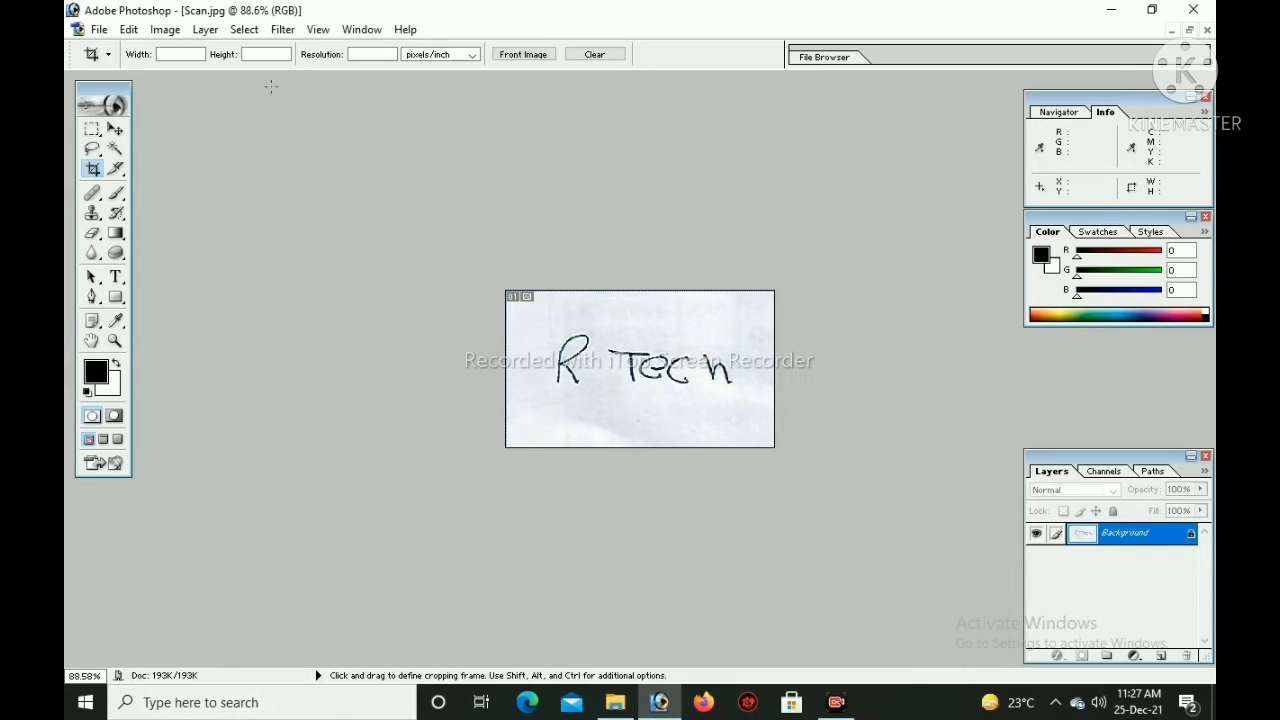
click(165, 29)
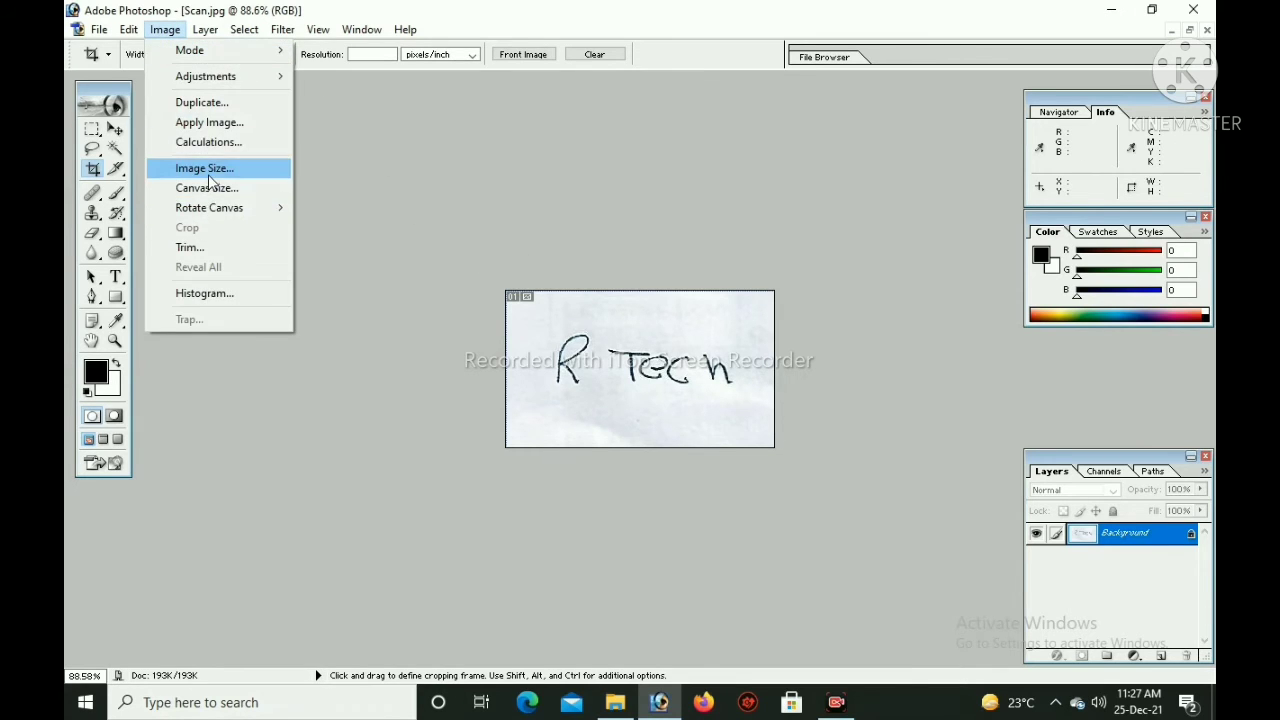
click(206, 170)
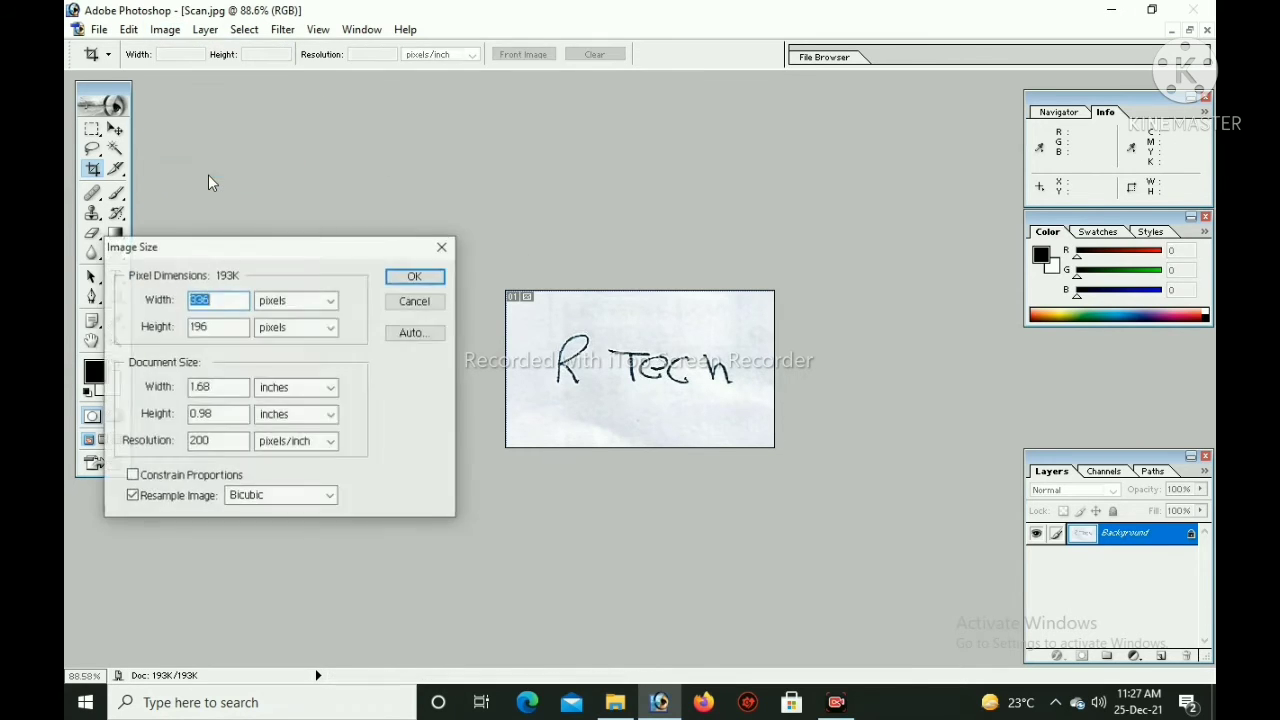
double_click(200, 441)
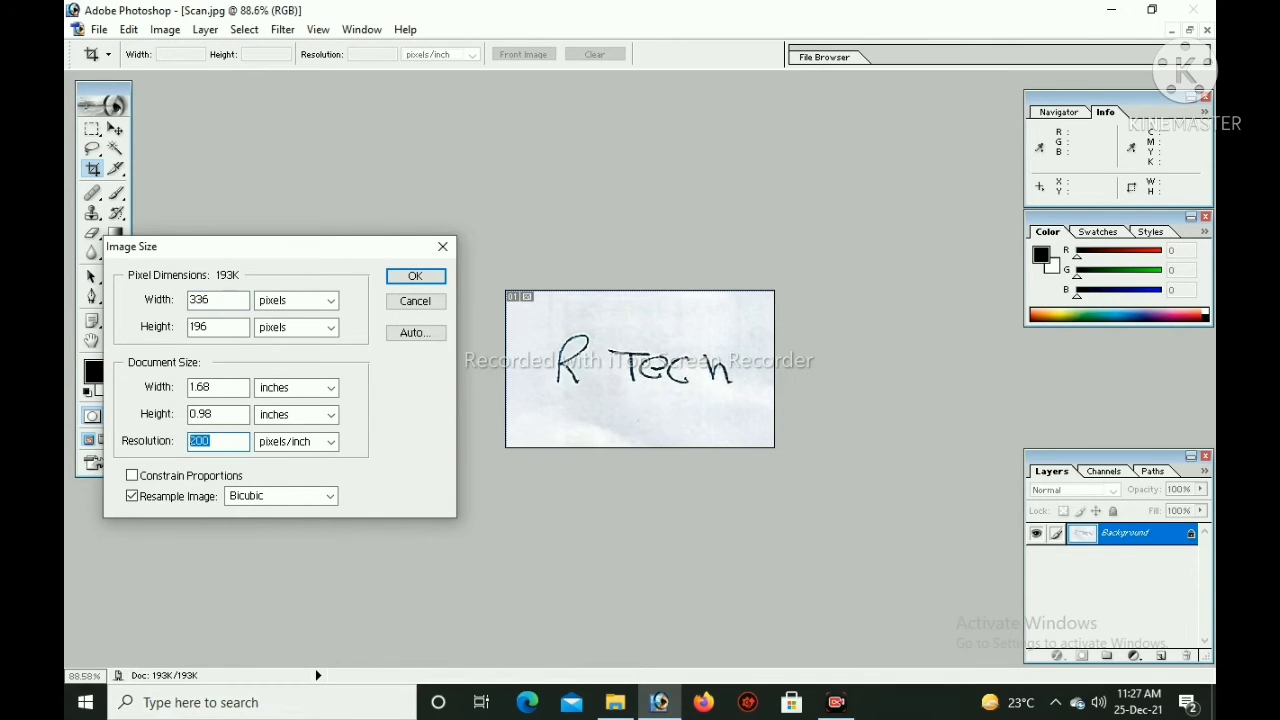
text(6000)
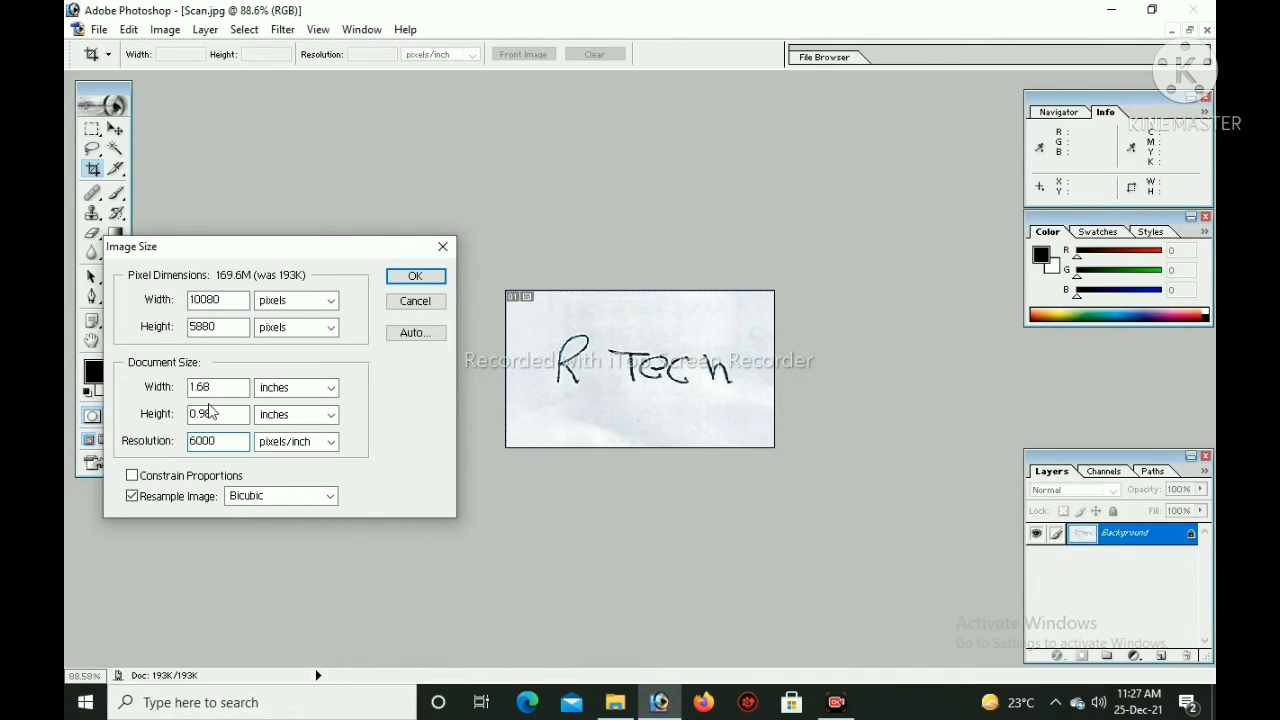
key(BackSpace)
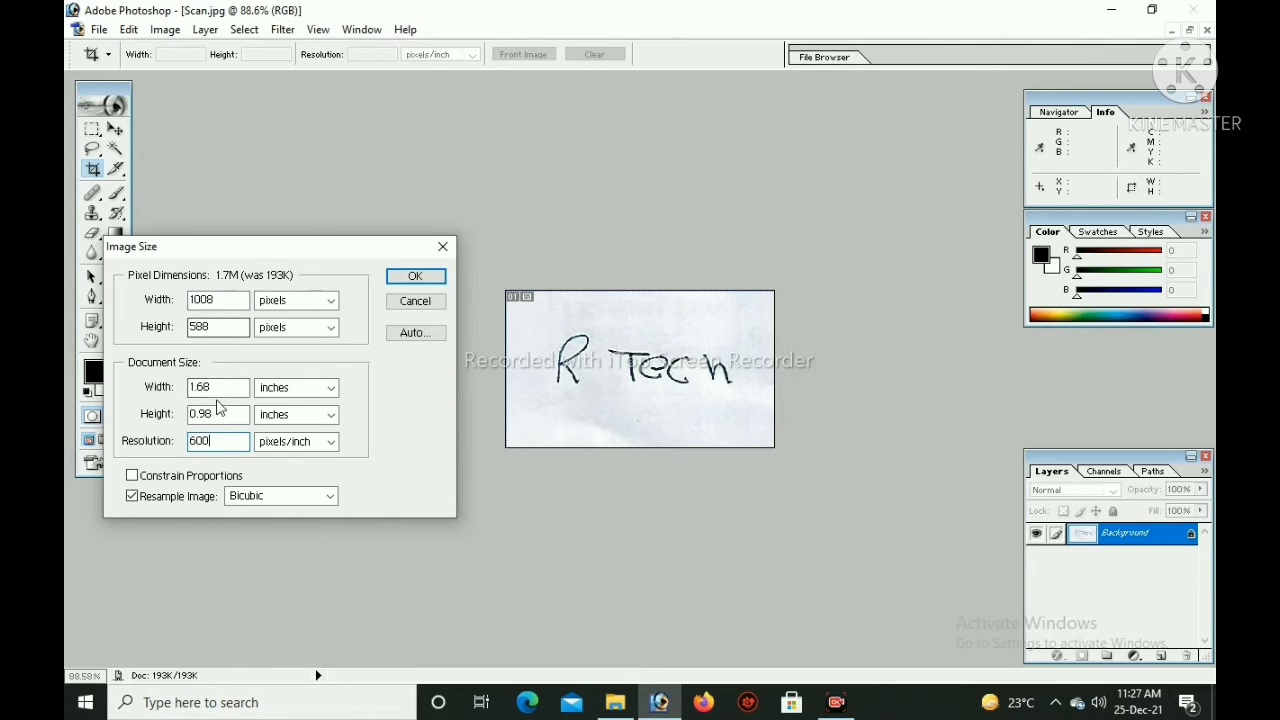
click(392, 279)
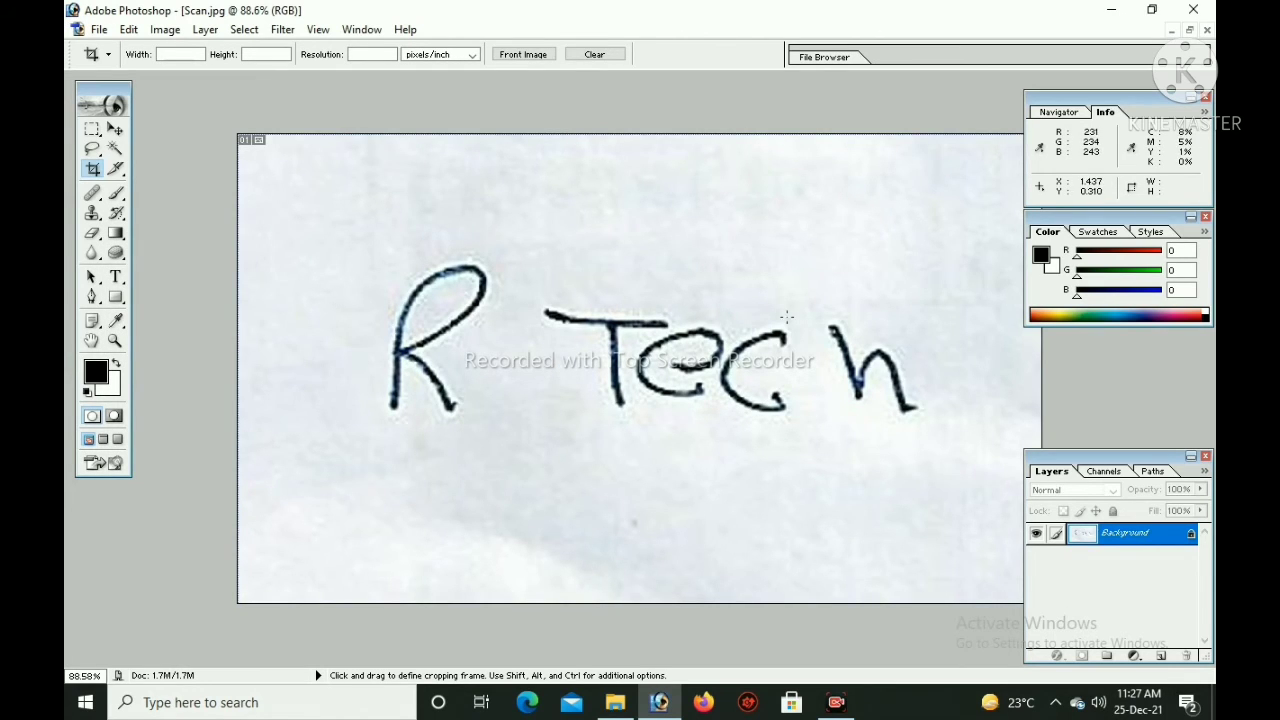
Save the signature as a JPEG named Scan456 in the R TECH folder, with the quality lowered to 4 (Low).
click(100, 31)
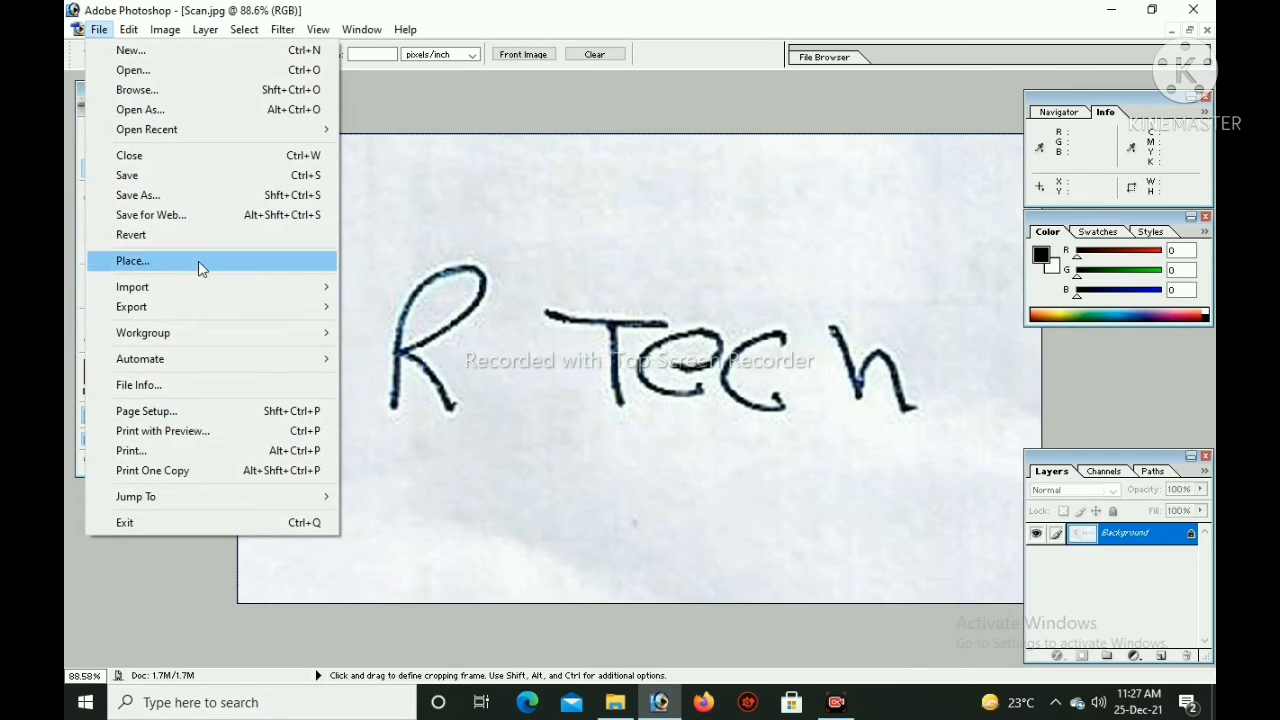
click(202, 197)
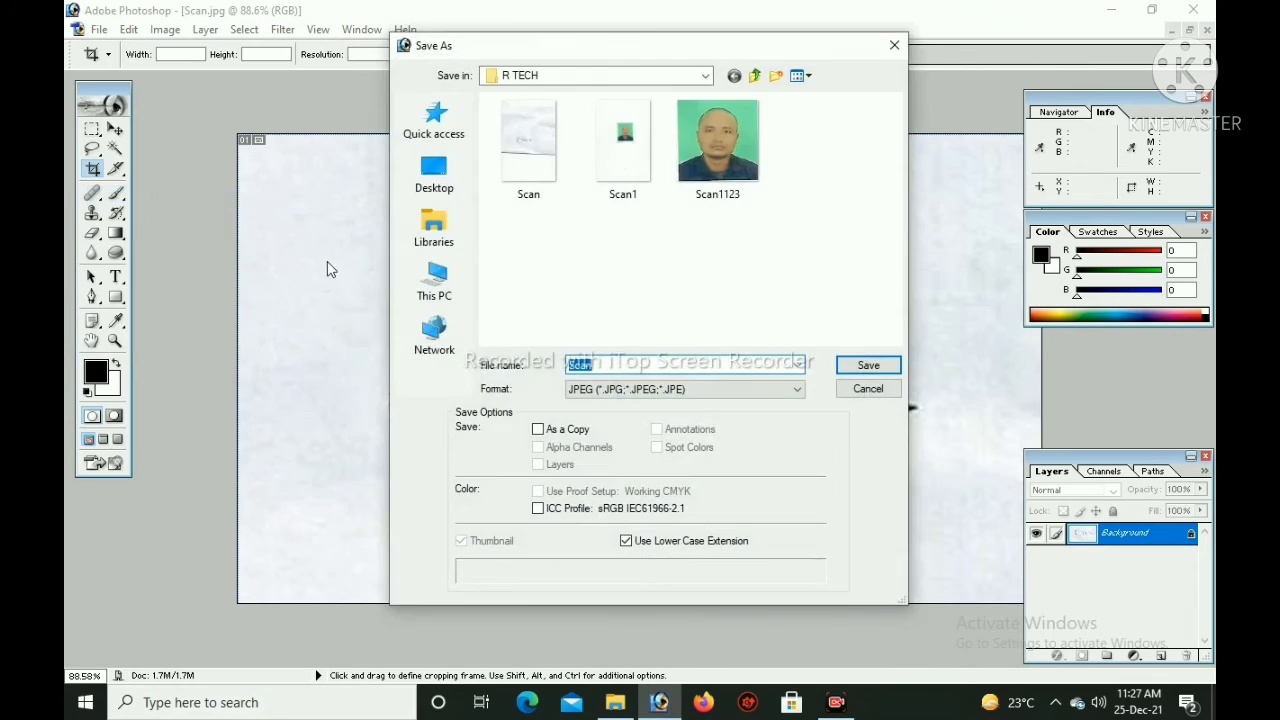
click(612, 366)
text(456)
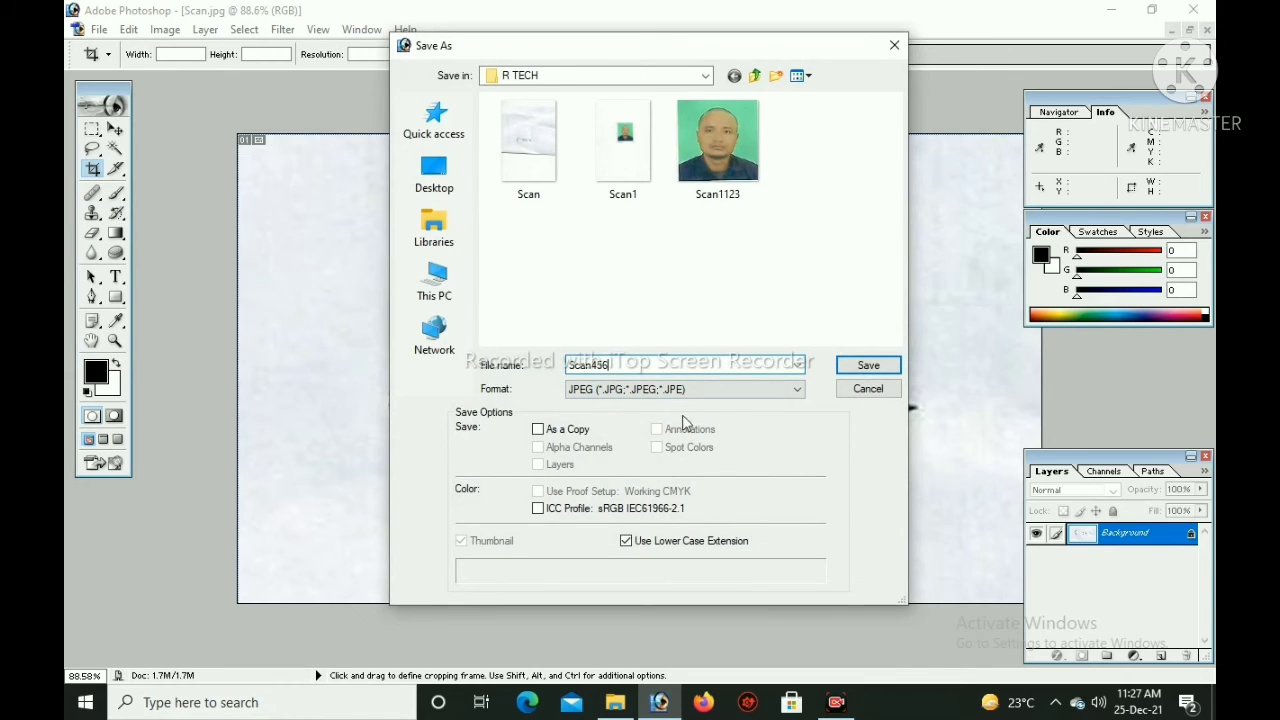
click(868, 366)
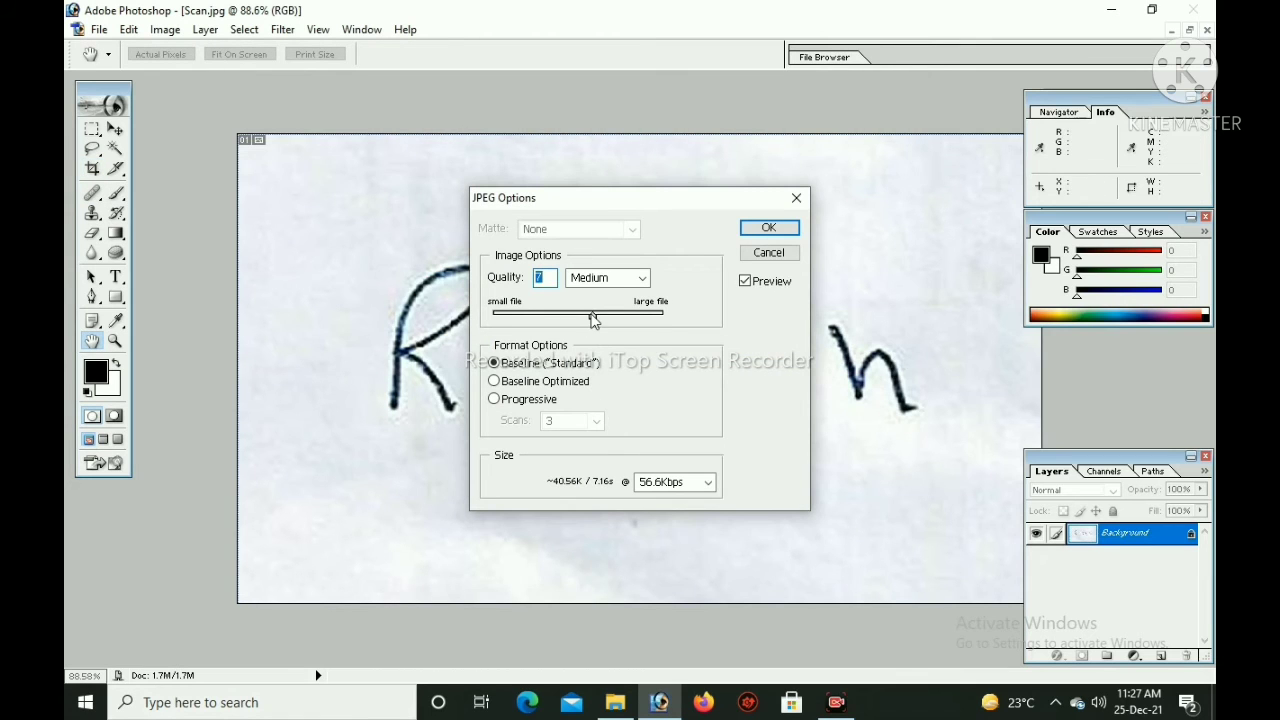
drag(563, 318, 547, 316)
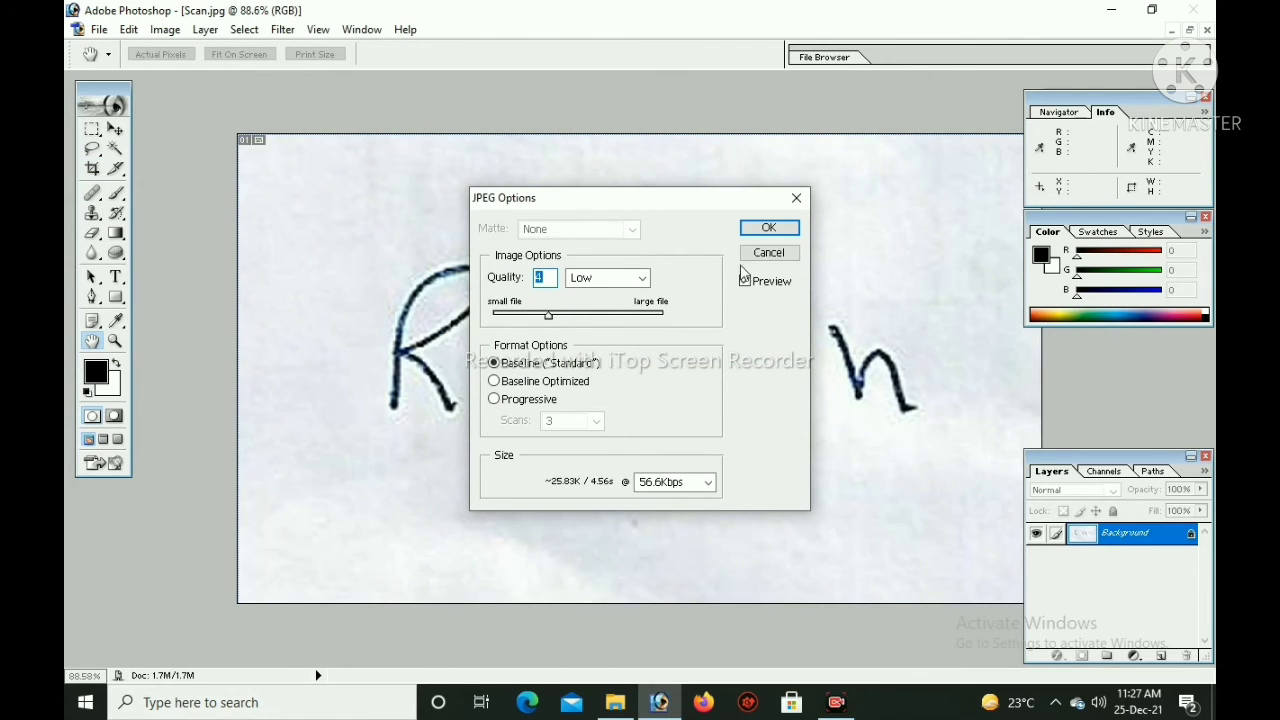
click(757, 231)
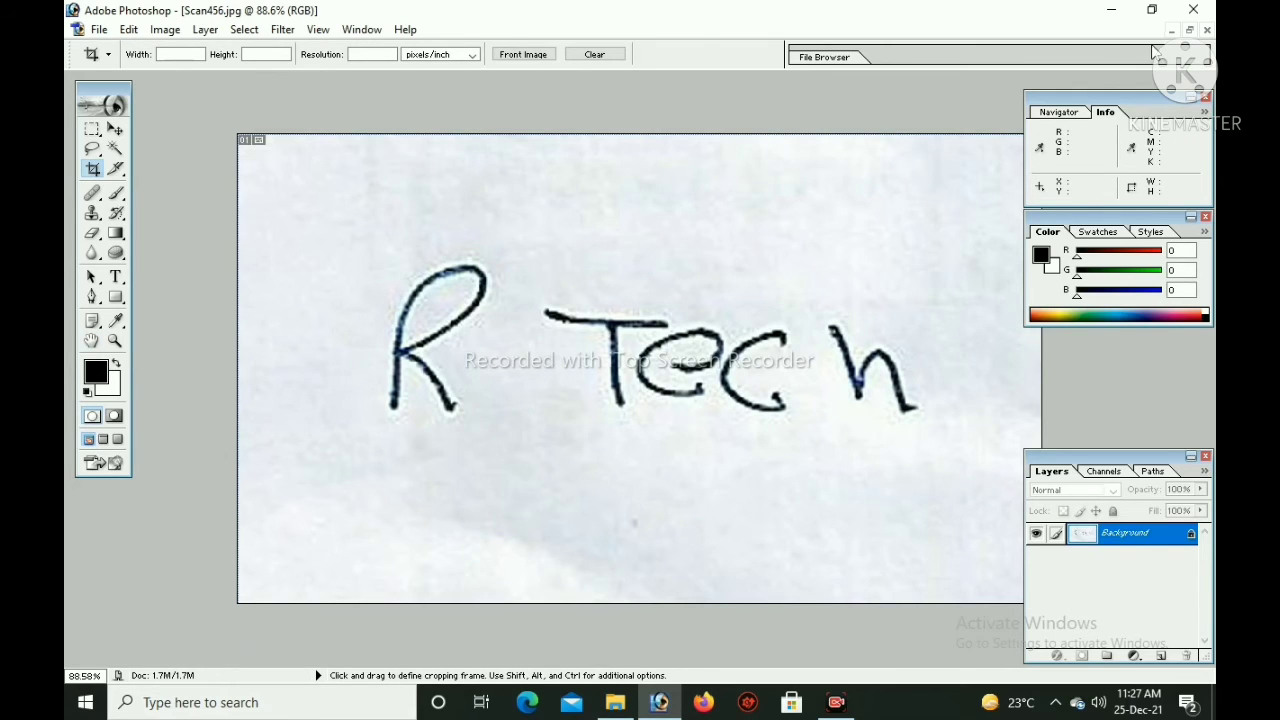
Switch to the R TECH folder in File Explorer and check the file sizes of Scan1123 and Scan456.
click(1110, 9)
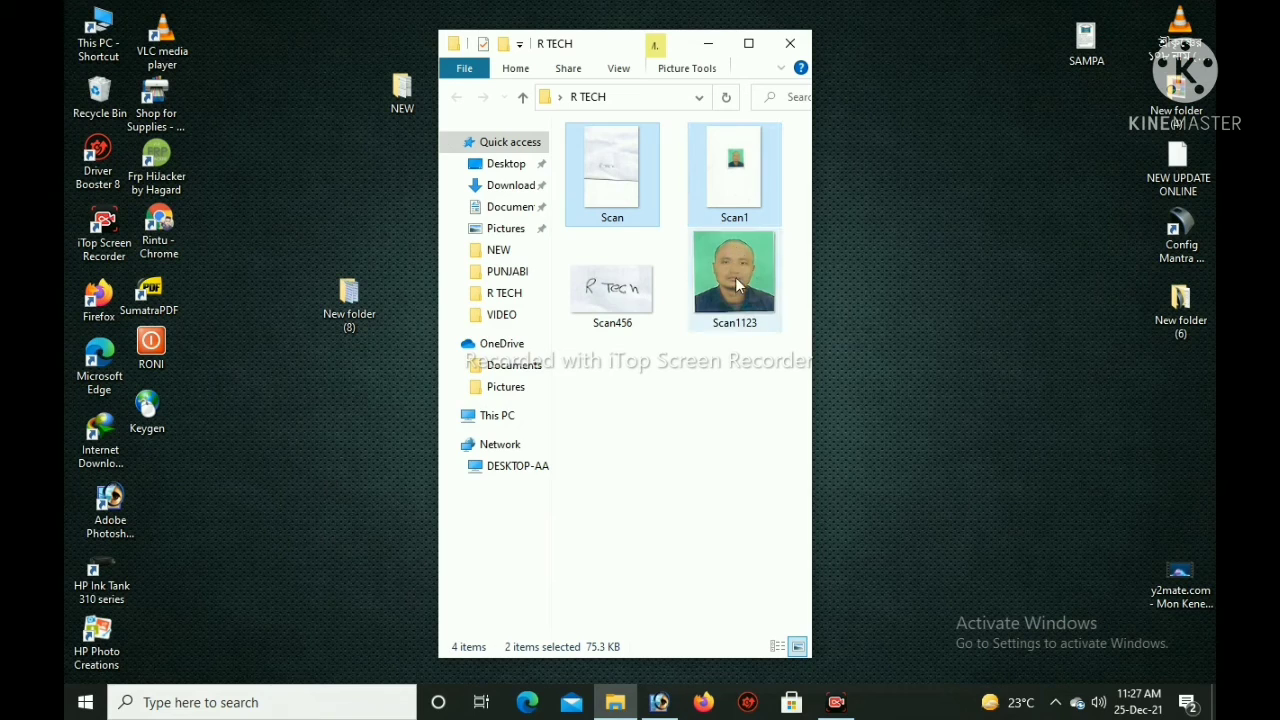
click(527, 472)
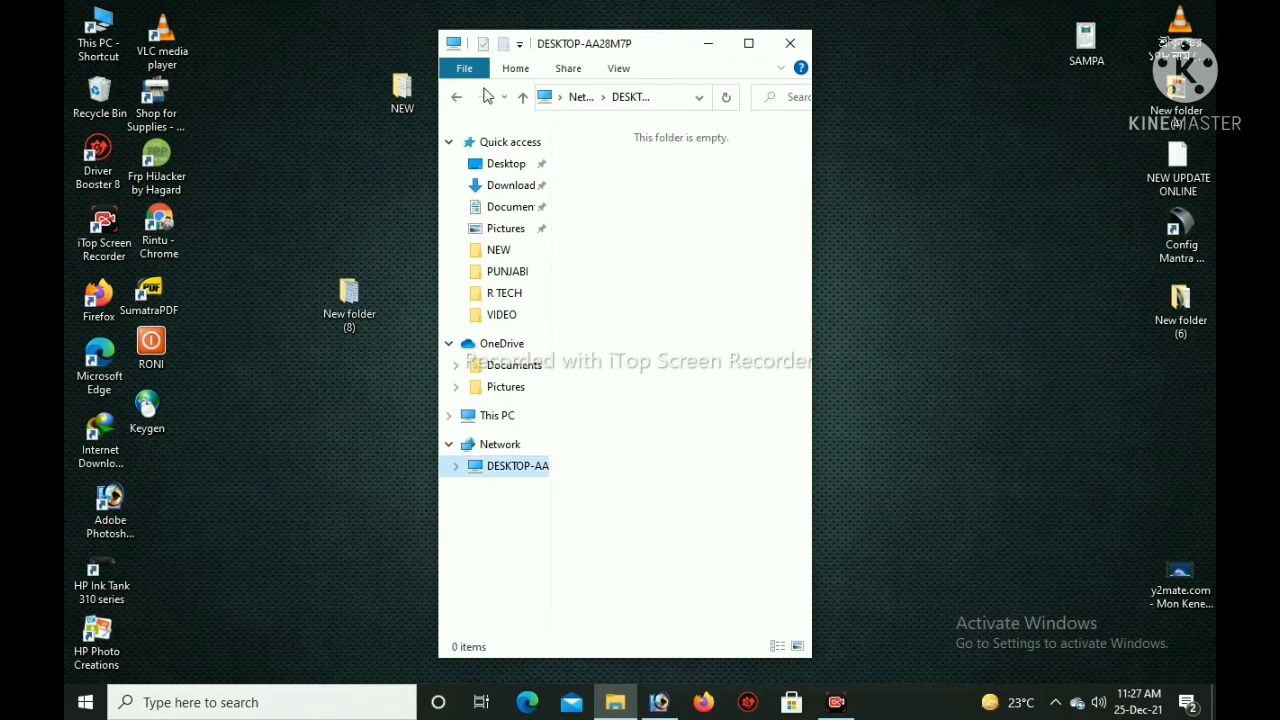
click(458, 97)
click(722, 288)
click(650, 314)
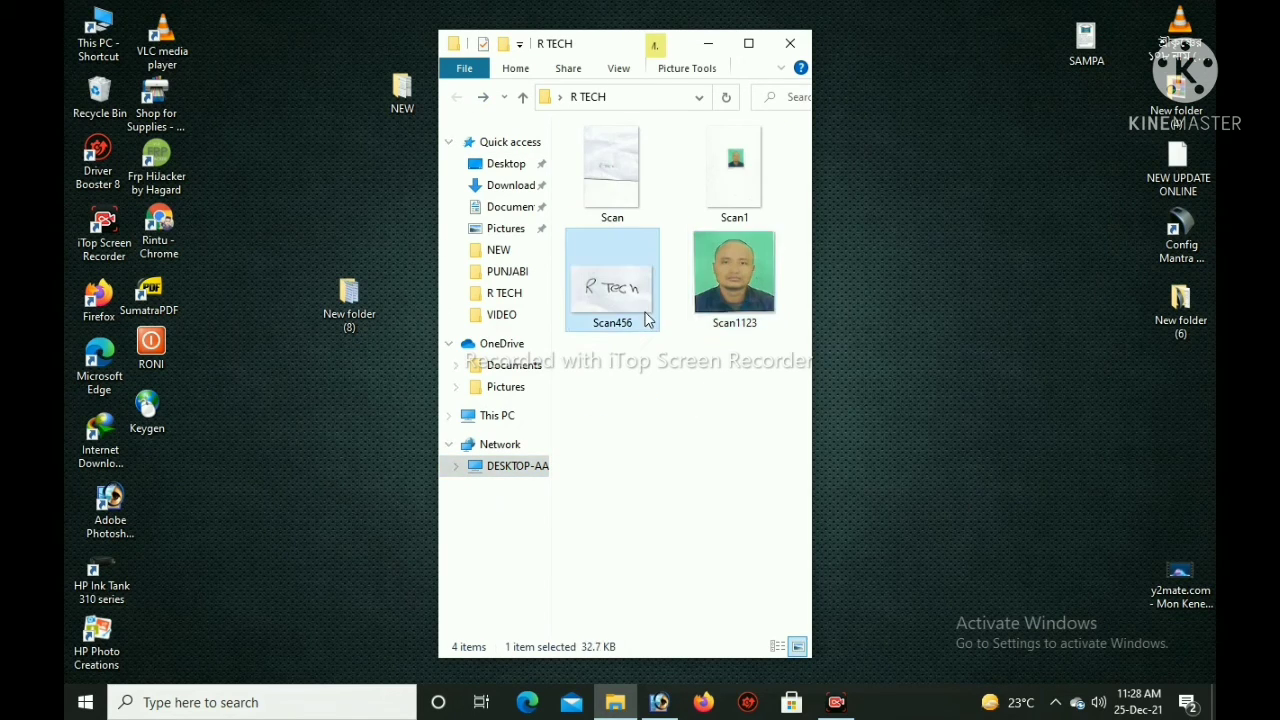
Examine the file size, pixel dimensions and resolution in the properties of Scan1123, and close them.
double_click(727, 286)
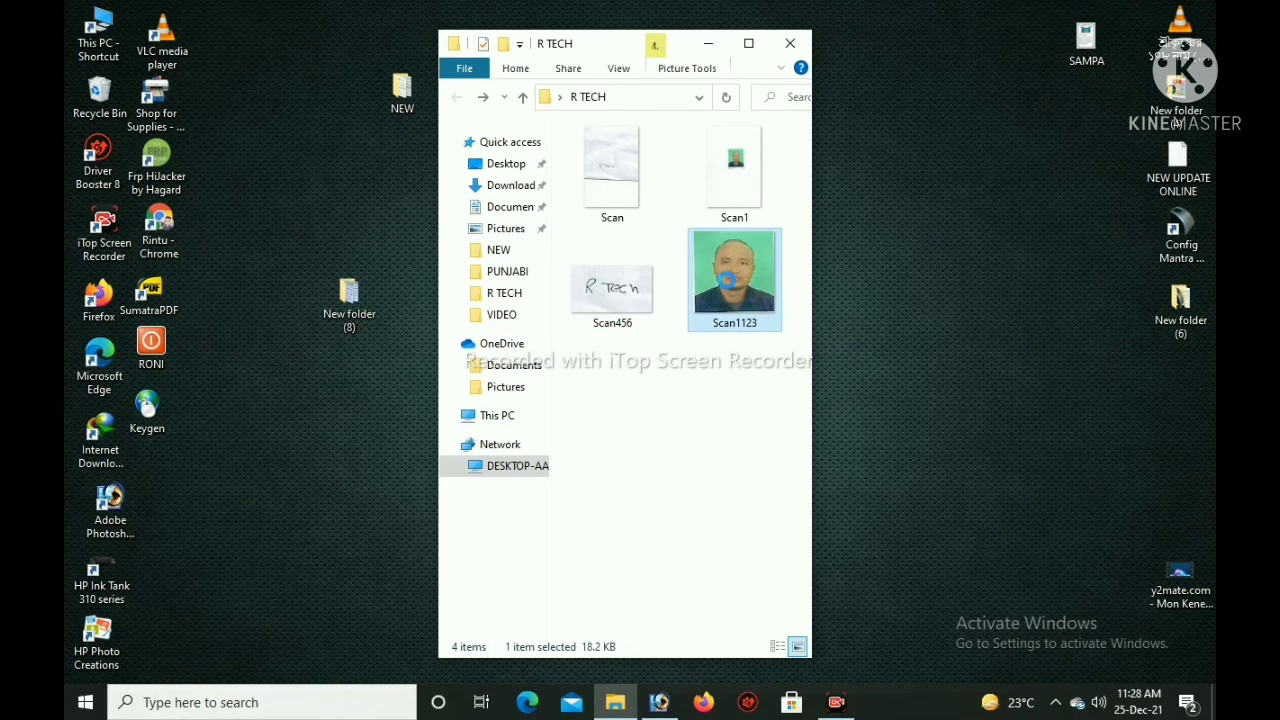
right_click(729, 281)
click(792, 681)
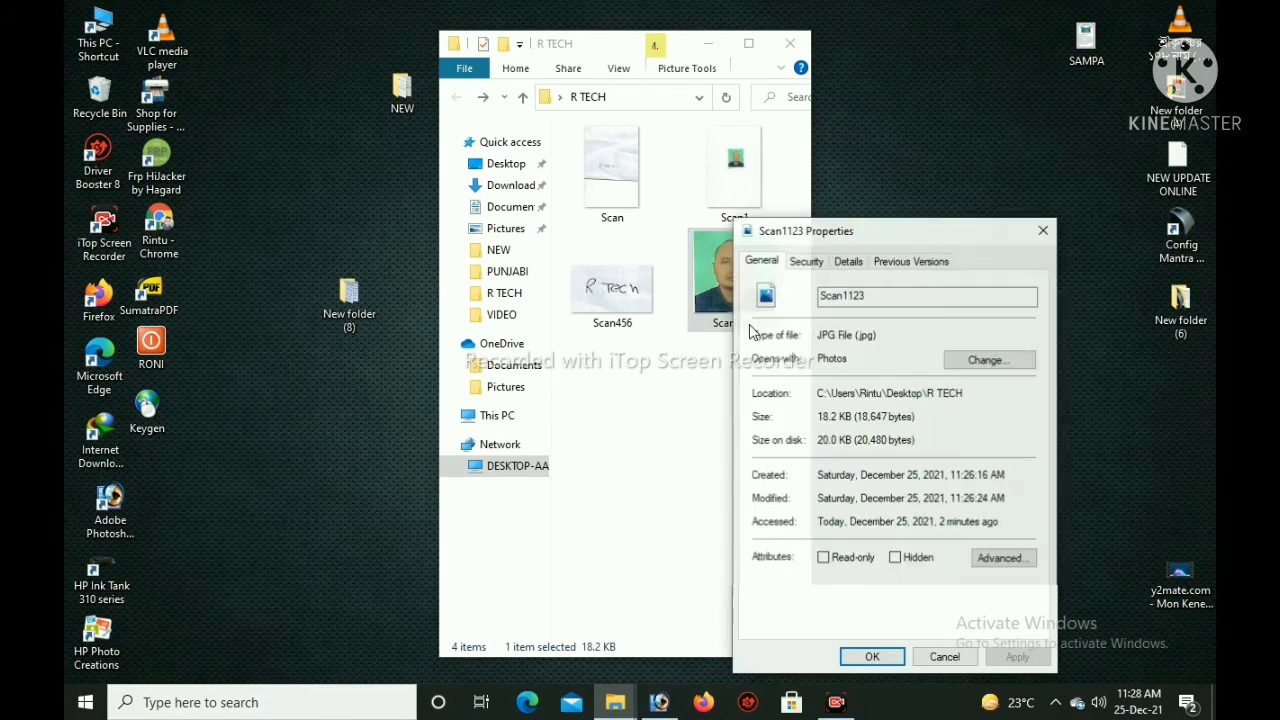
click(806, 264)
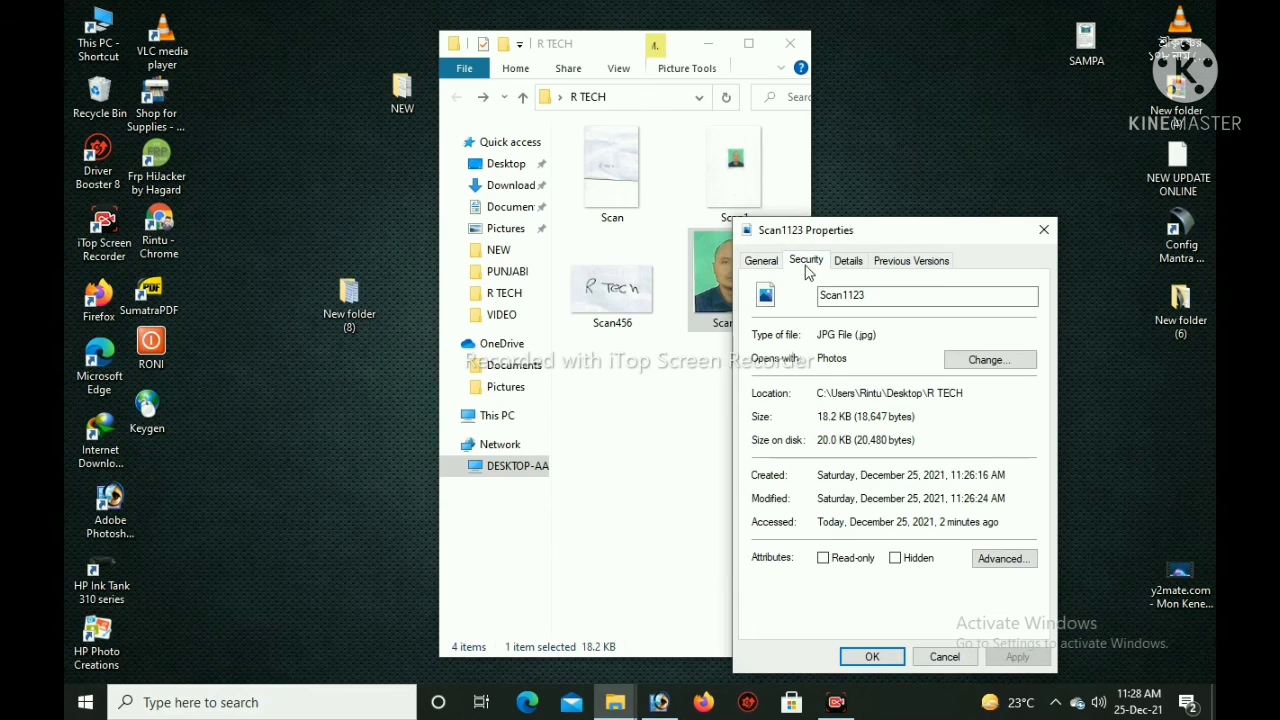
click(847, 261)
scroll(845, 461, down, 1)
scroll(845, 461, down, 1)
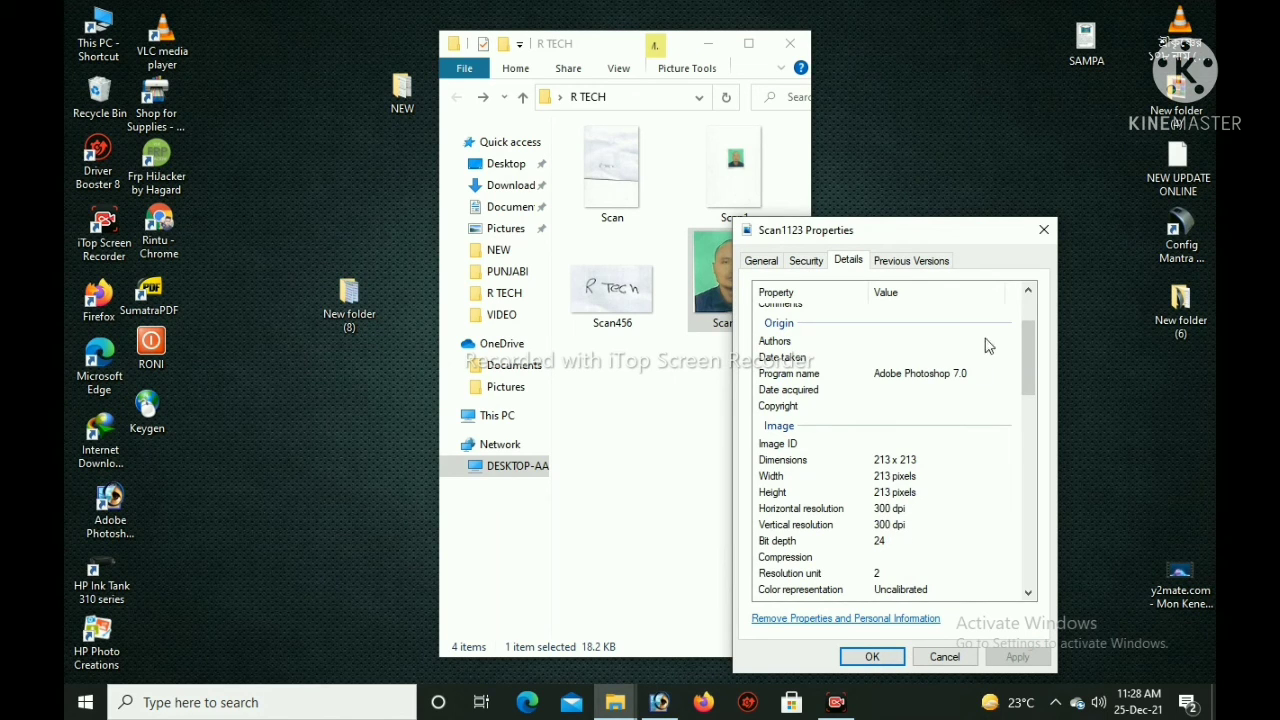
click(1044, 230)
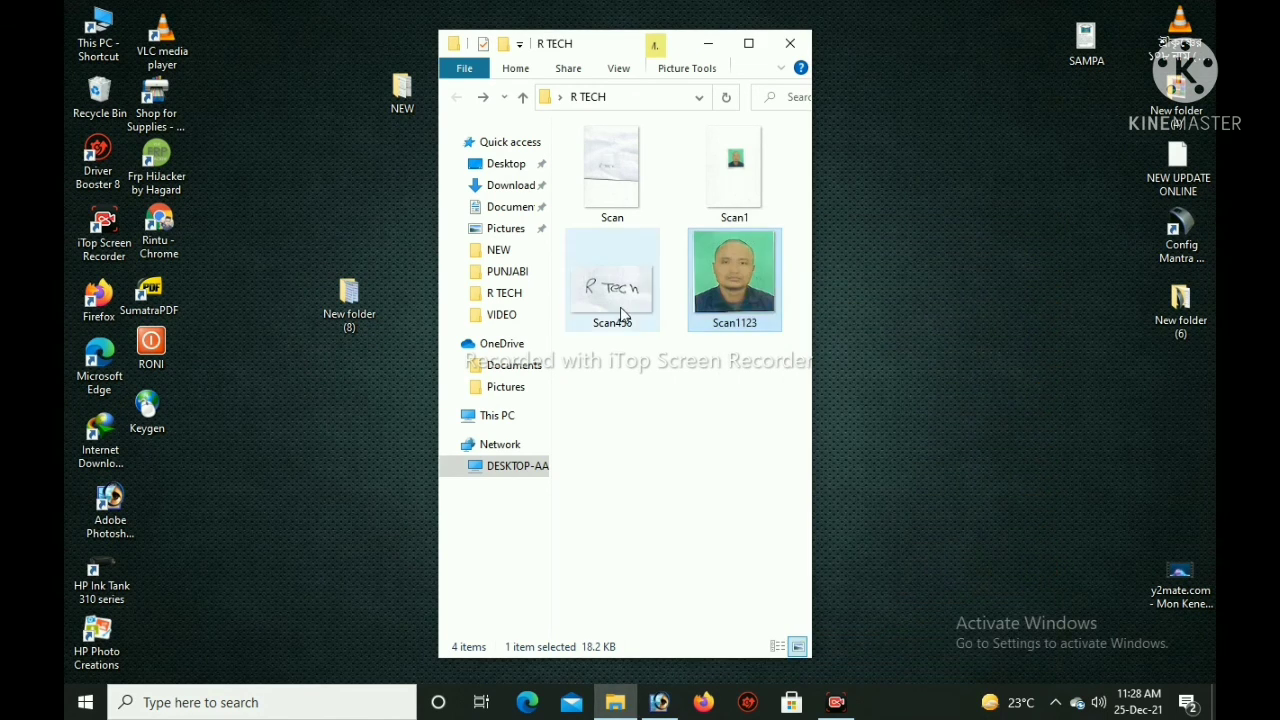
Examine the file size, pixel dimensions and resolution in the properties of Scan456, and close them.
click(620, 313)
right_click(620, 313)
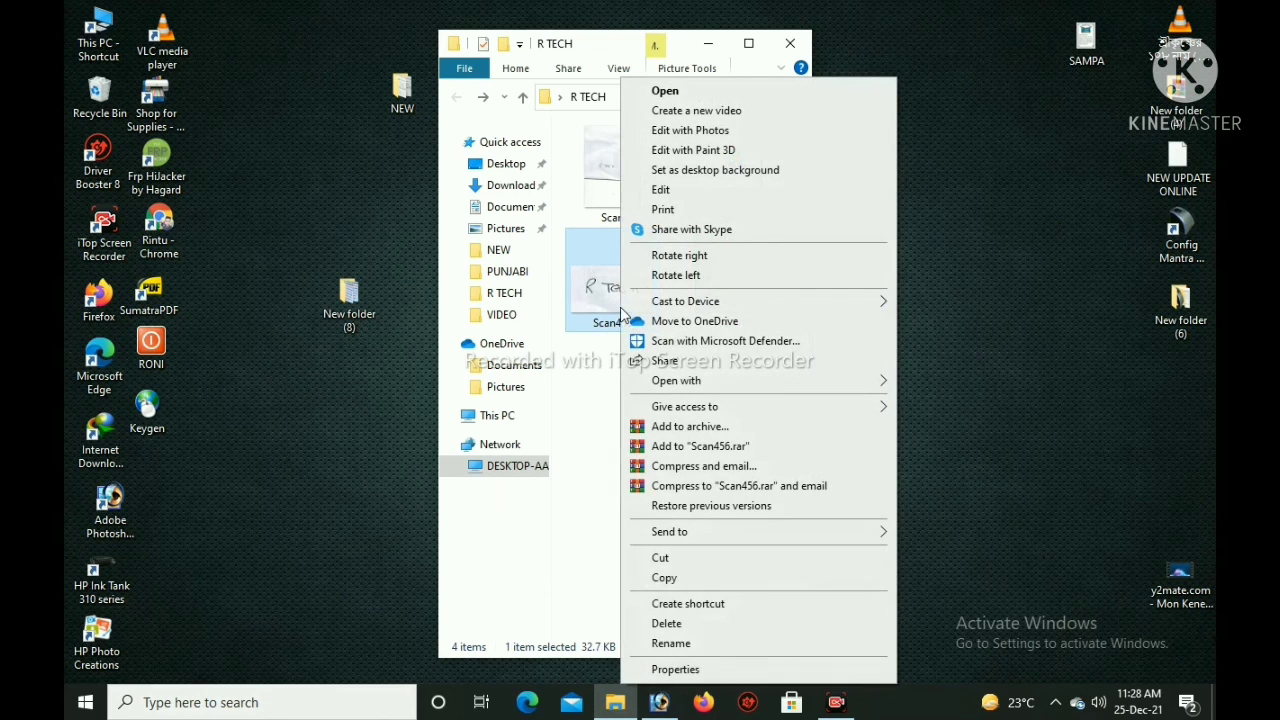
click(666, 676)
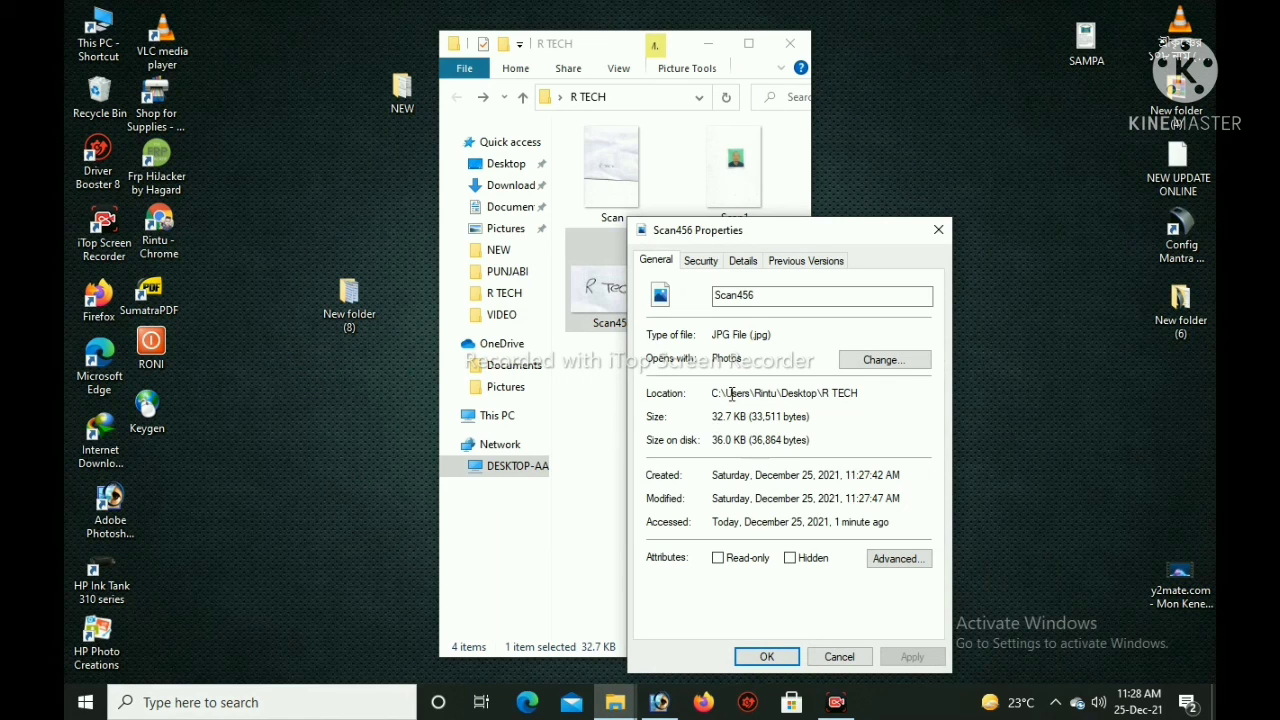
click(745, 262)
scroll(781, 352, down, 3)
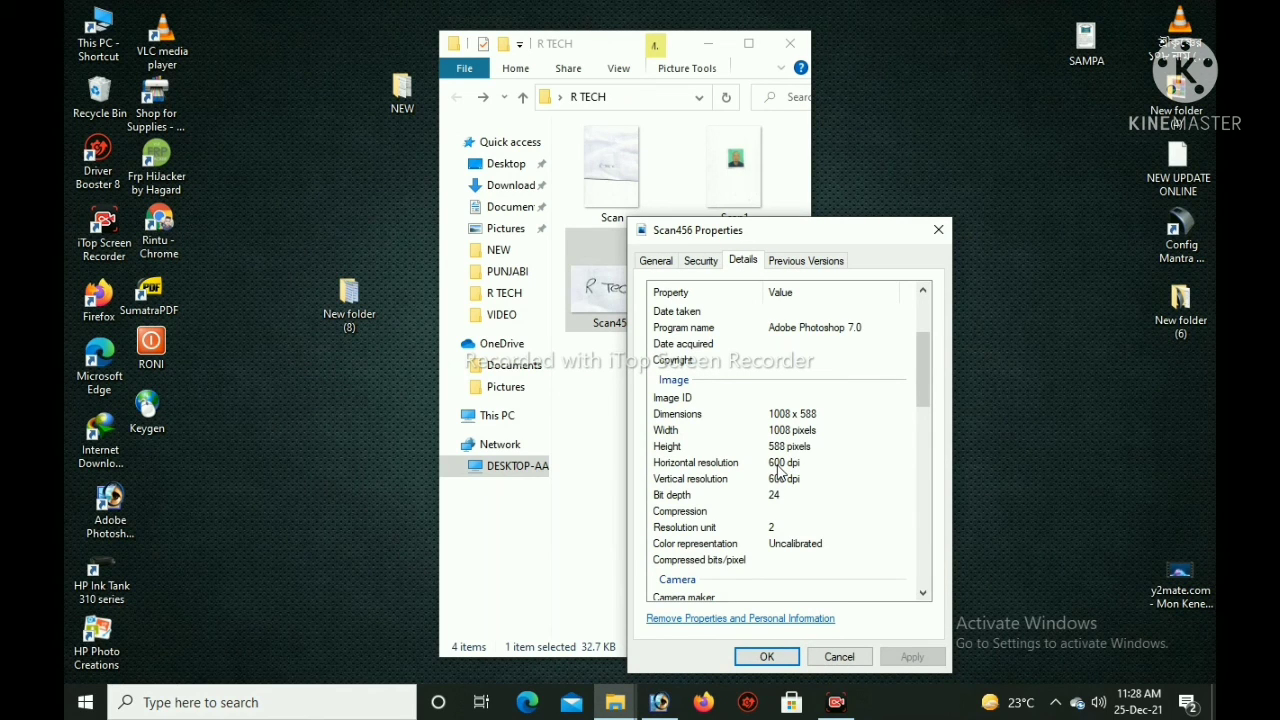
click(938, 230)
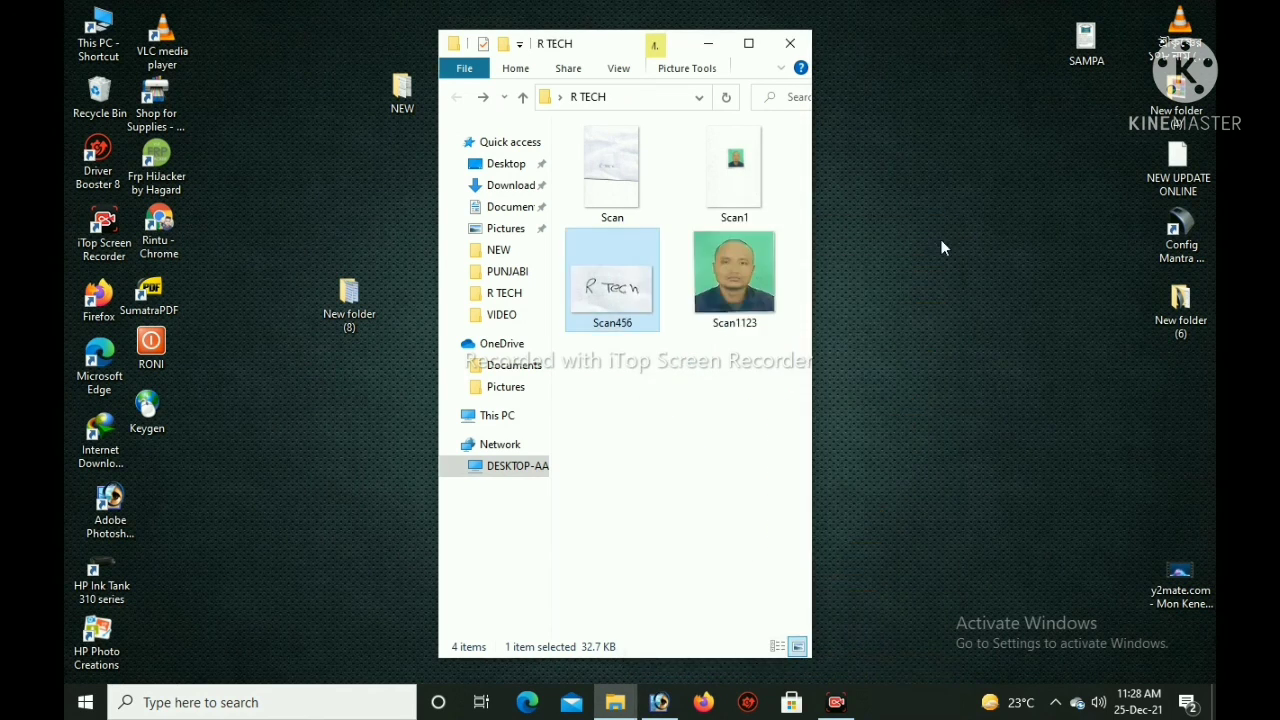